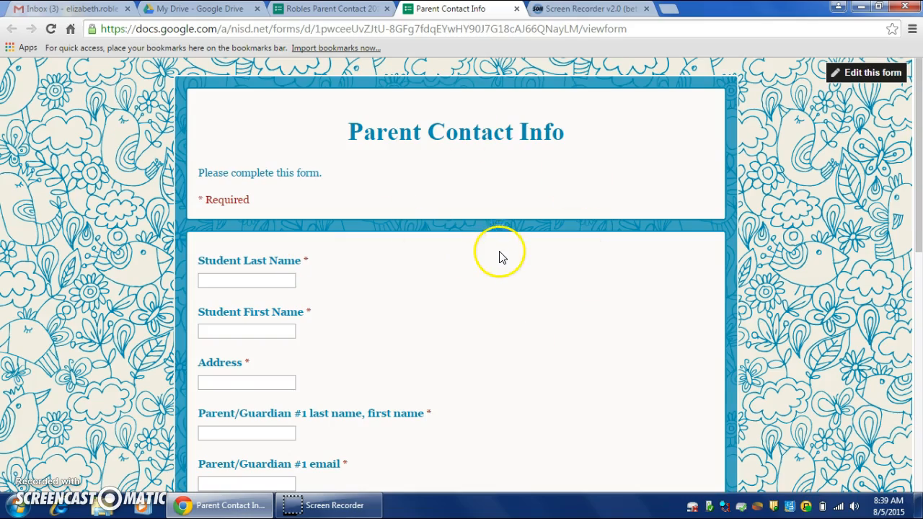
- Review the questions on the existing Parent Contact Info form from start to end
{"action": "scroll", "coordinate": [503, 257], "scroll_direction": "down", "scroll_amount": 3}
{"action": "scroll", "coordinate": [503, 260], "scroll_direction": "down", "scroll_amount": 5}
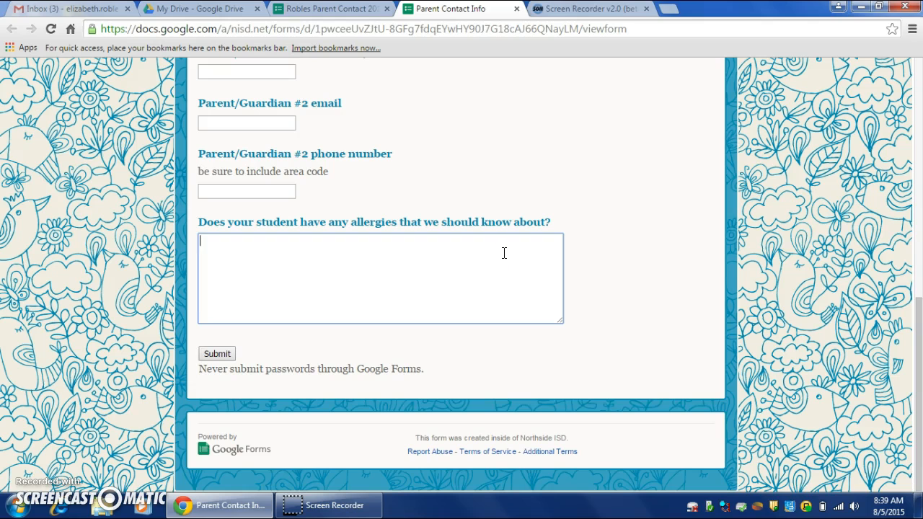
{"action": "left_click", "coordinate": [490, 244]}
{"action": "scroll", "coordinate": [489, 246], "scroll_direction": "up", "scroll_amount": 1}
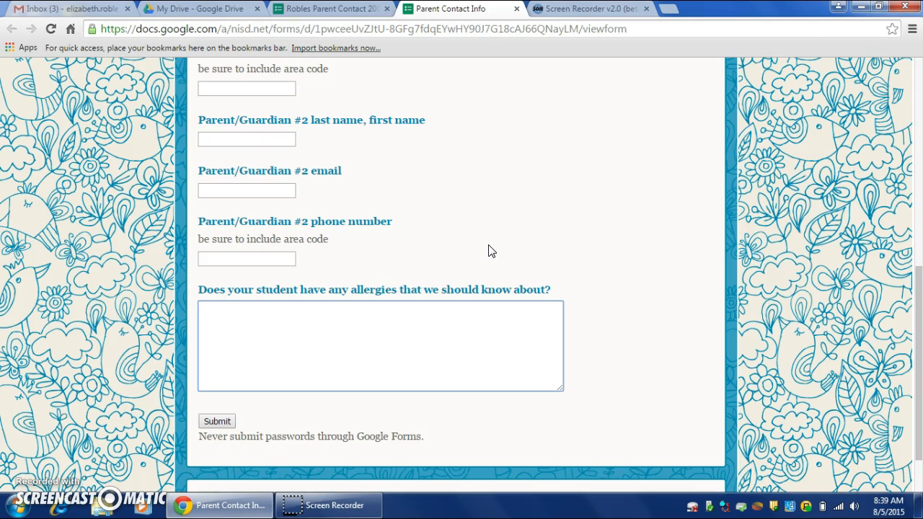
{"action": "scroll", "coordinate": [488, 250], "scroll_direction": "up", "scroll_amount": 7}
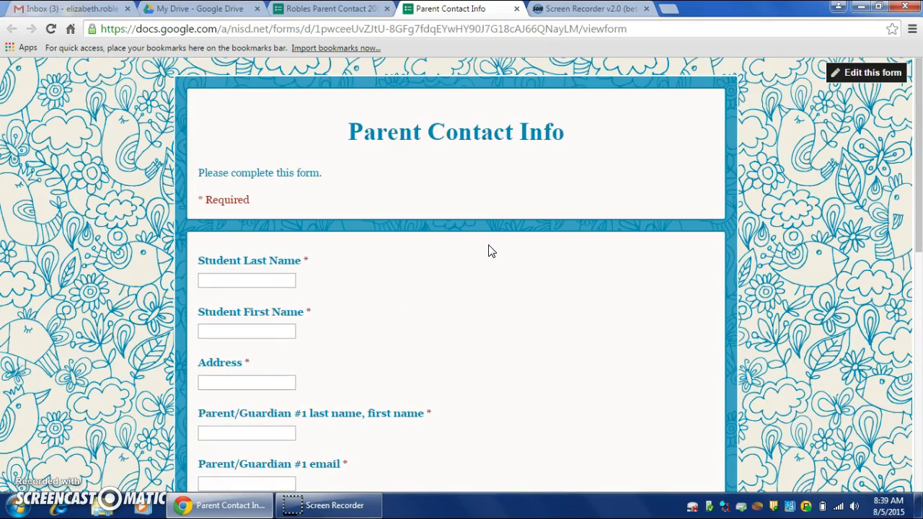
{"action": "left_click", "coordinate": [479, 248]}
{"action": "left_click", "coordinate": [513, 287]}
- Go from the Gmail inbox to Google Drive and create a new blank Google Form
{"action": "left_click", "coordinate": [25, 7]}
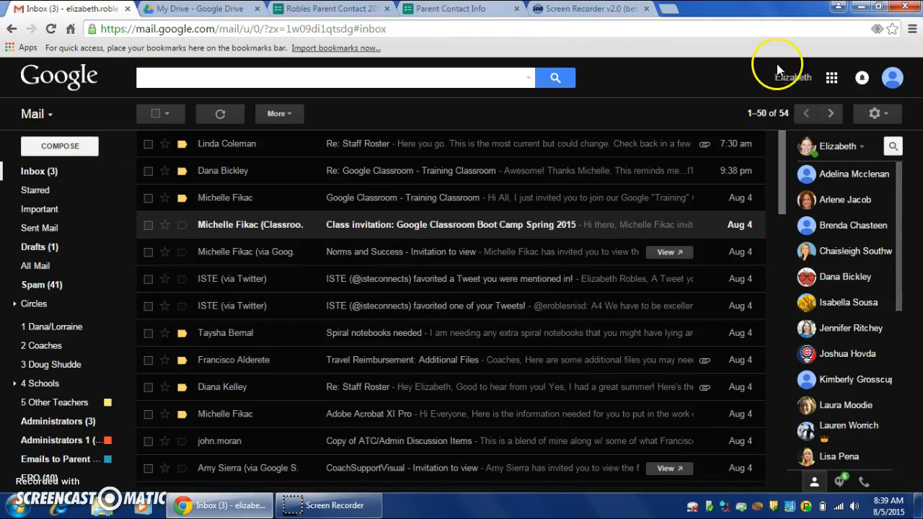
{"action": "left_click", "coordinate": [831, 78]}
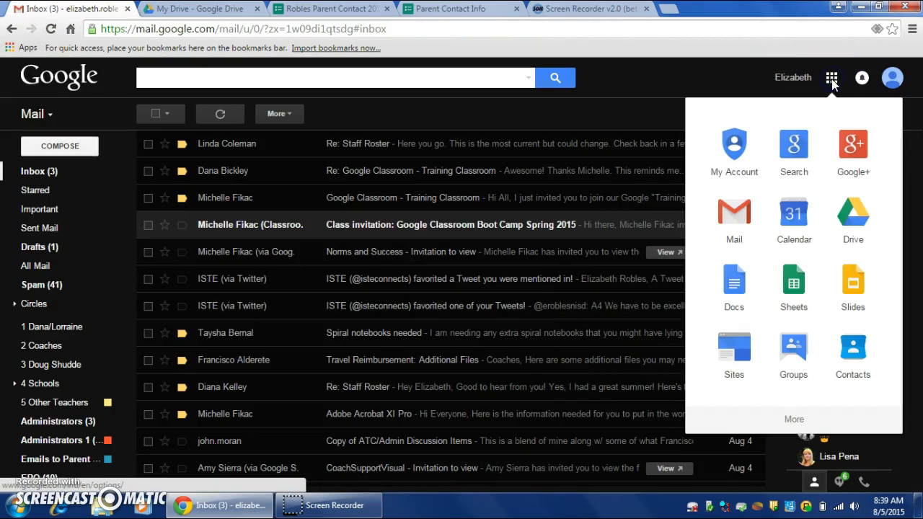
{"action": "left_click", "coordinate": [856, 218]}
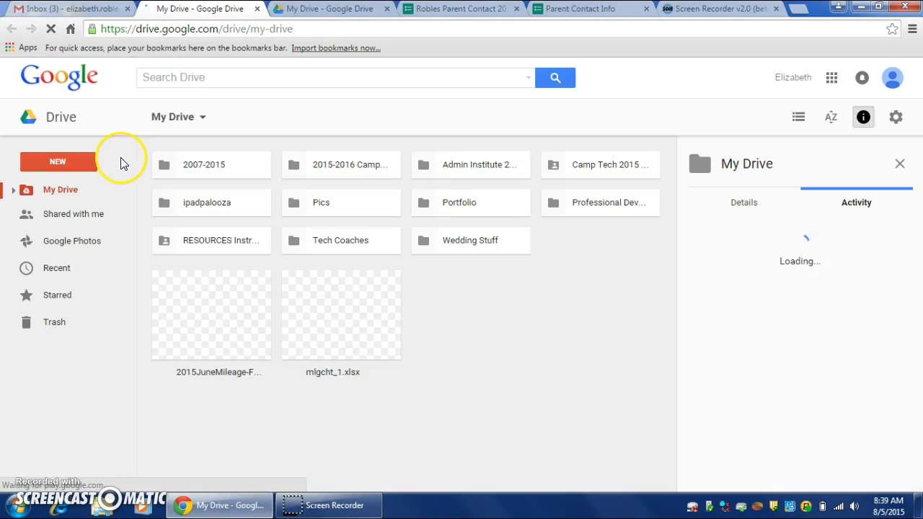
{"action": "left_click", "coordinate": [66, 161]}
{"action": "mouse_move", "coordinate": [78, 355]}
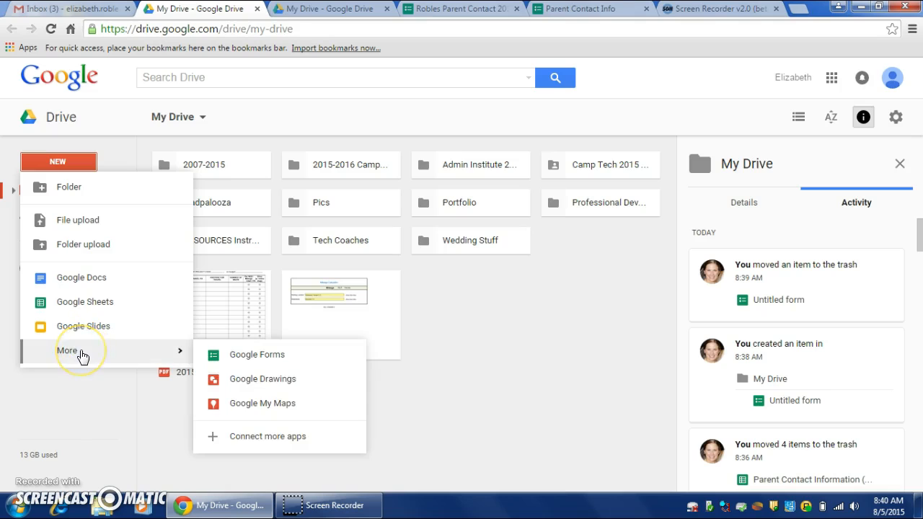
{"action": "left_click", "coordinate": [253, 358]}
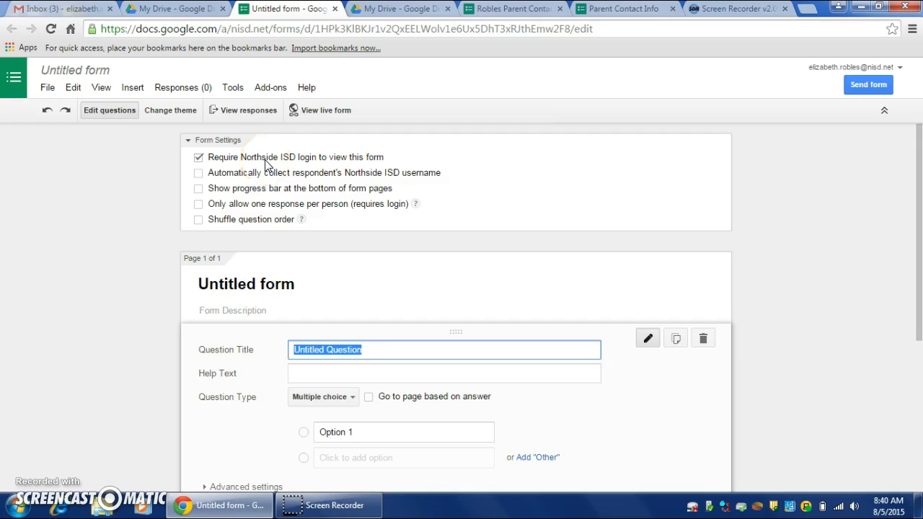
- Turn off the Northside ISD login requirement and title the form "Parent Contact Information"
{"action": "left_click", "coordinate": [199, 159]}
{"action": "left_click", "coordinate": [321, 308]}
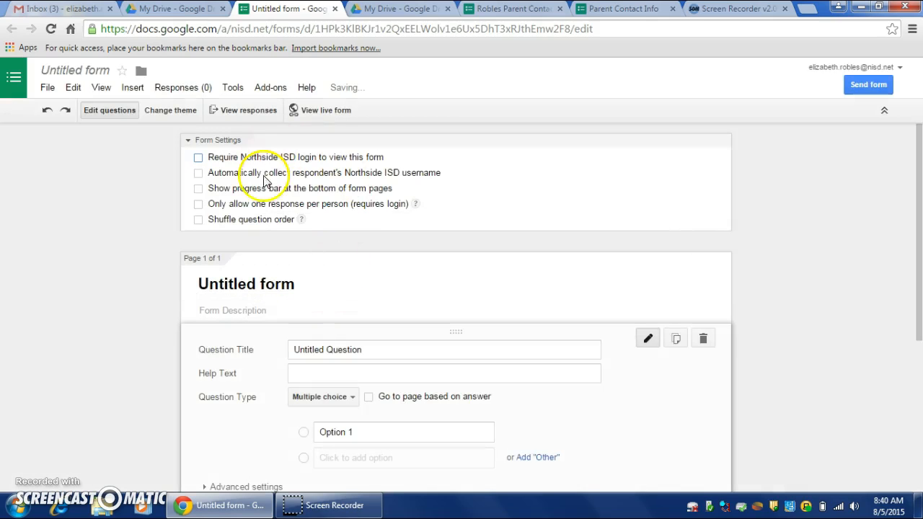
{"action": "left_click", "coordinate": [317, 282]}
{"action": "left_click", "coordinate": [317, 284]}
{"action": "key", "text": "BackSpace"}
{"action": "key", "text": "BackSpace"}
{"action": "key", "text": "BackSpace"}
{"action": "key", "text": "BackSpace"}
{"action": "key", "text": "BackSpace"}
{"action": "key", "text": "BackSpace"}
{"action": "key", "text": "BackSpace"}
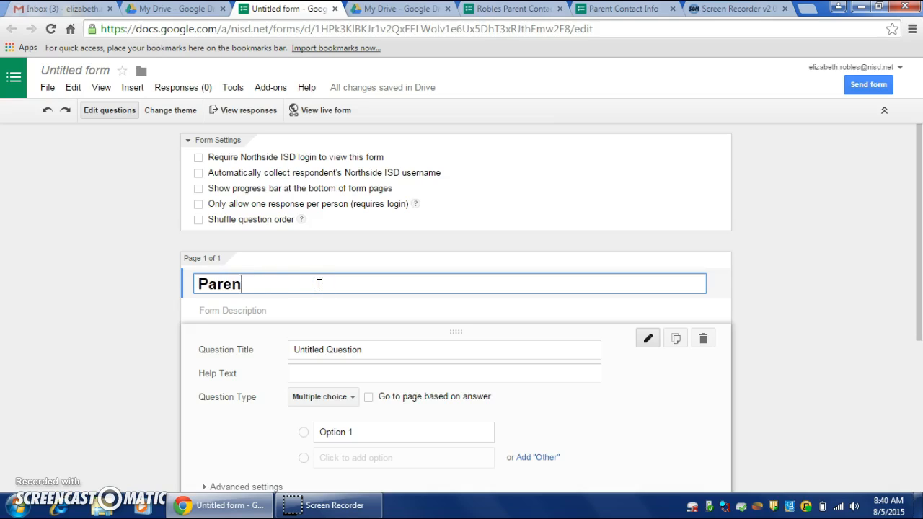
{"action": "type", "text": "Parent Contact Infor"}
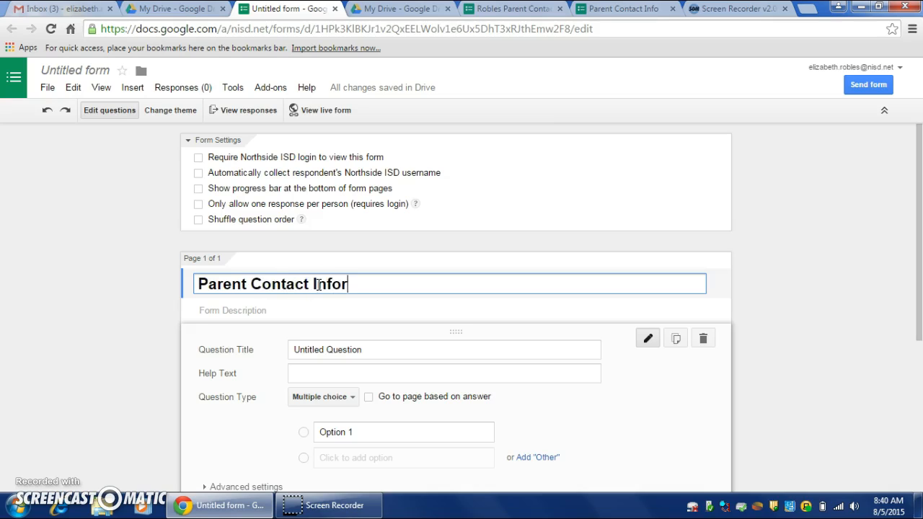
{"action": "type", "text": "mati"}
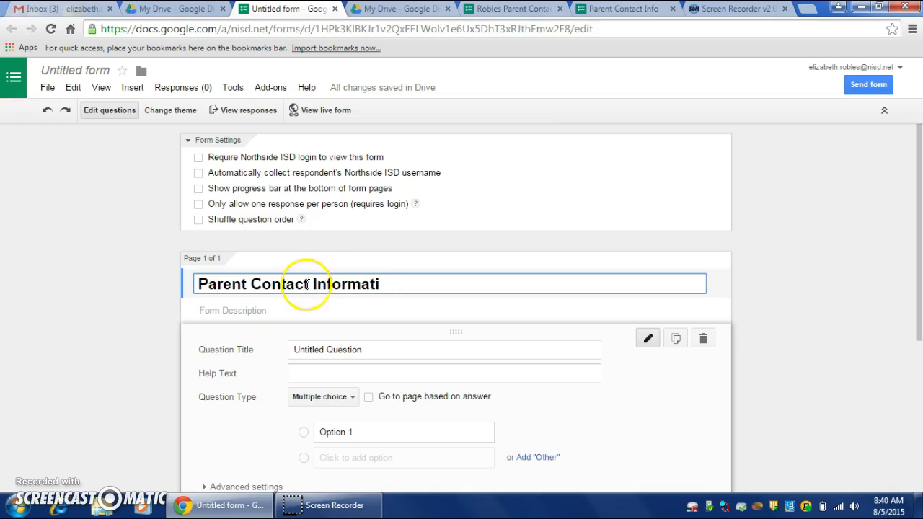
{"action": "type", "text": "on"}
- Replace the first question's placeholder title with "Student Last Name"
{"action": "left_click", "coordinate": [365, 353]}
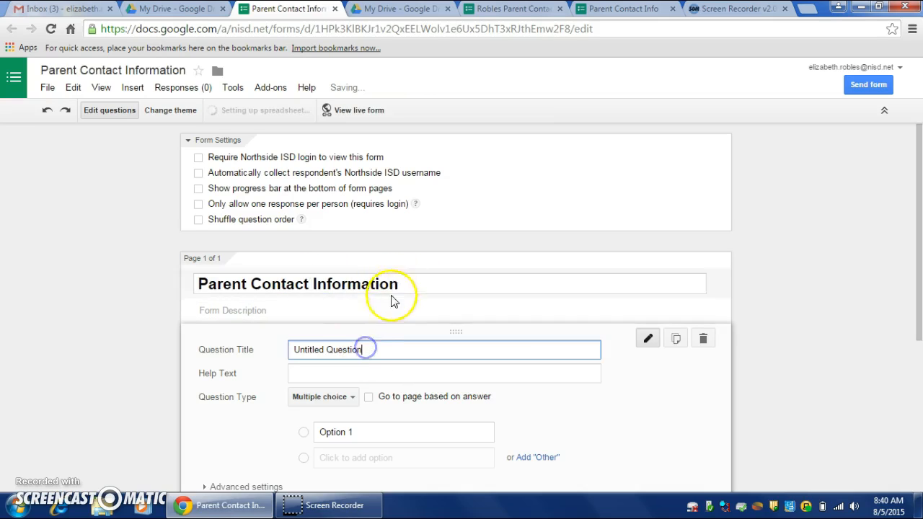
{"action": "scroll", "coordinate": [362, 346], "scroll_direction": "down", "scroll_amount": 2}
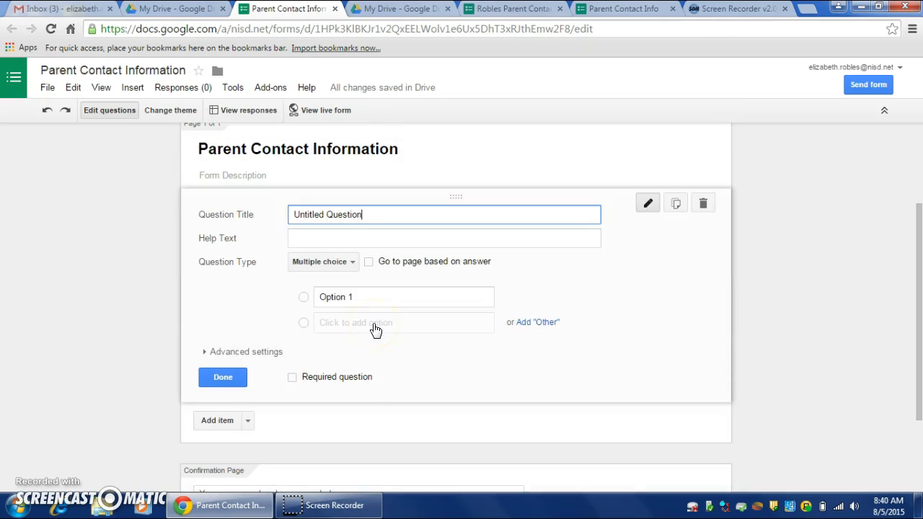
{"action": "left_click_drag", "start_coordinate": [372, 214], "coordinate": [288, 214]}
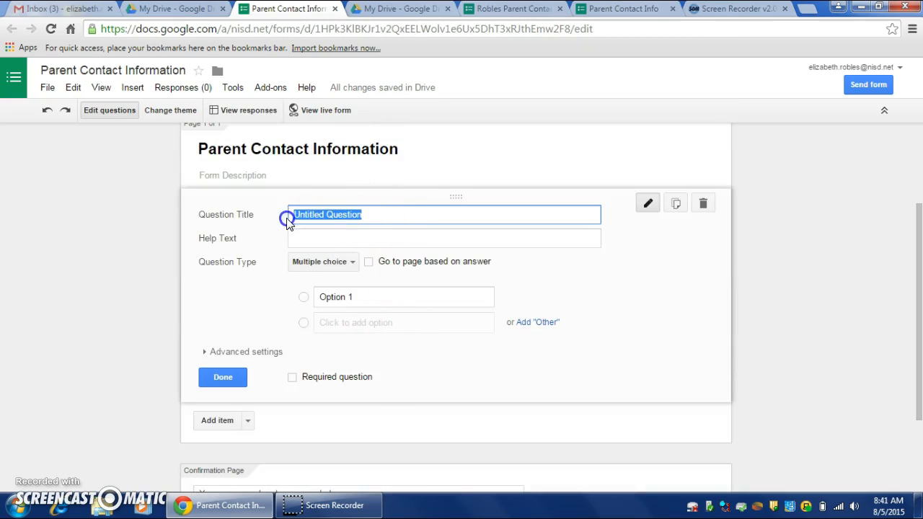
{"action": "key", "text": "BackSpace"}
{"action": "type", "text": "Student"}
{"action": "key", "text": "BackSpace"}
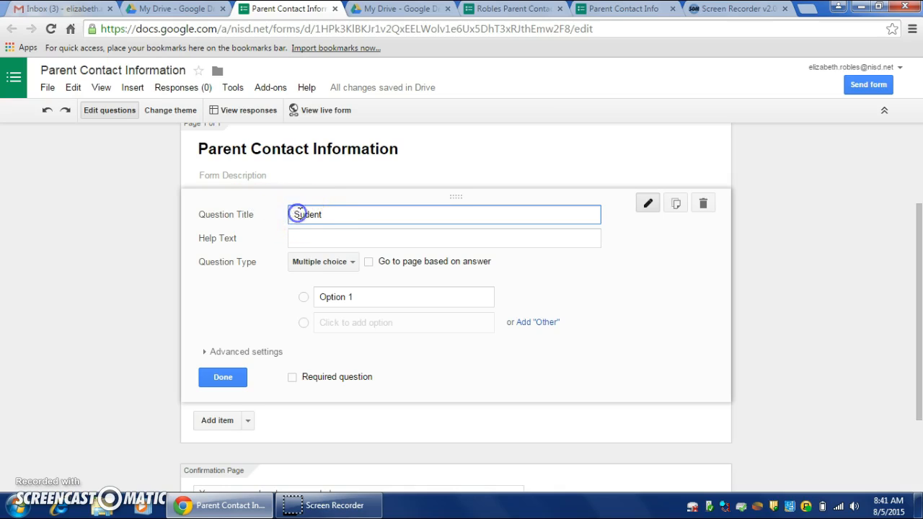
{"action": "scroll", "coordinate": [317, 213], "scroll_direction": "up", "scroll_amount": 1}
{"action": "left_click", "coordinate": [342, 281]}
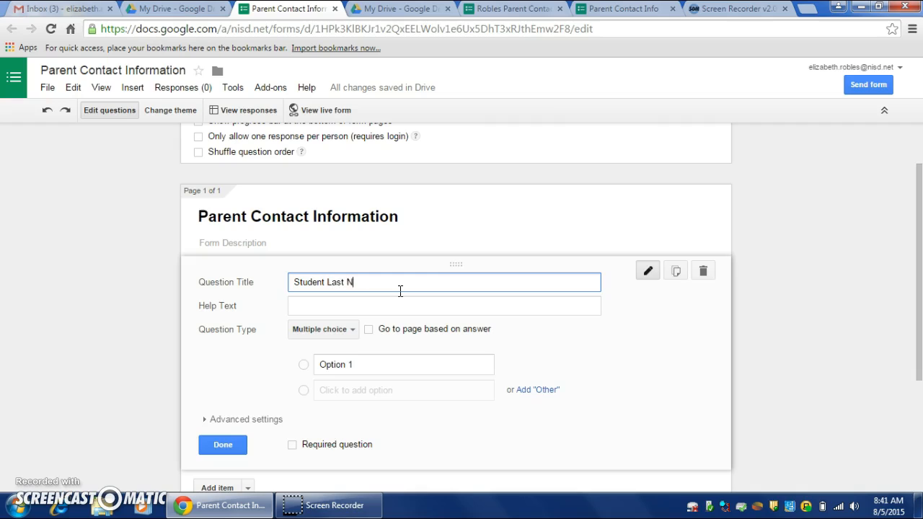
- Set the Student Last Name question's type to Text, make it required and finish editing it
{"action": "left_click", "coordinate": [352, 330]}
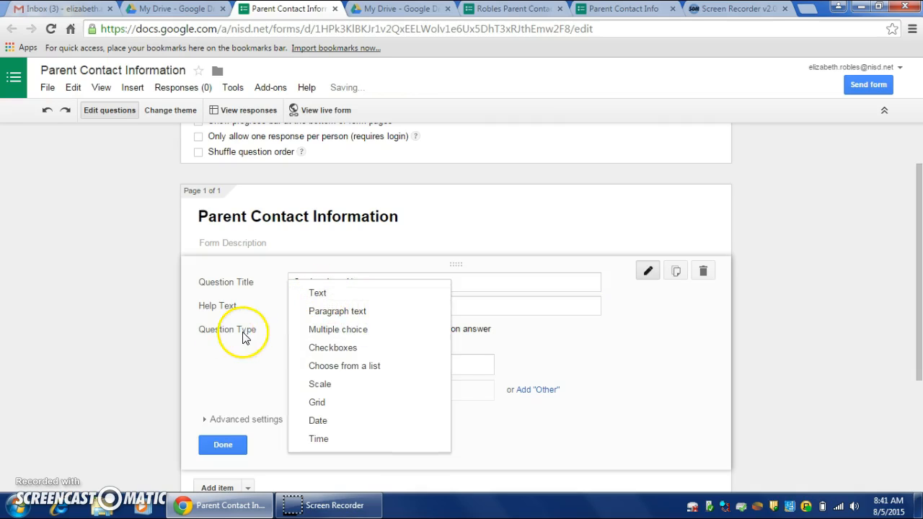
{"action": "left_click", "coordinate": [322, 296]}
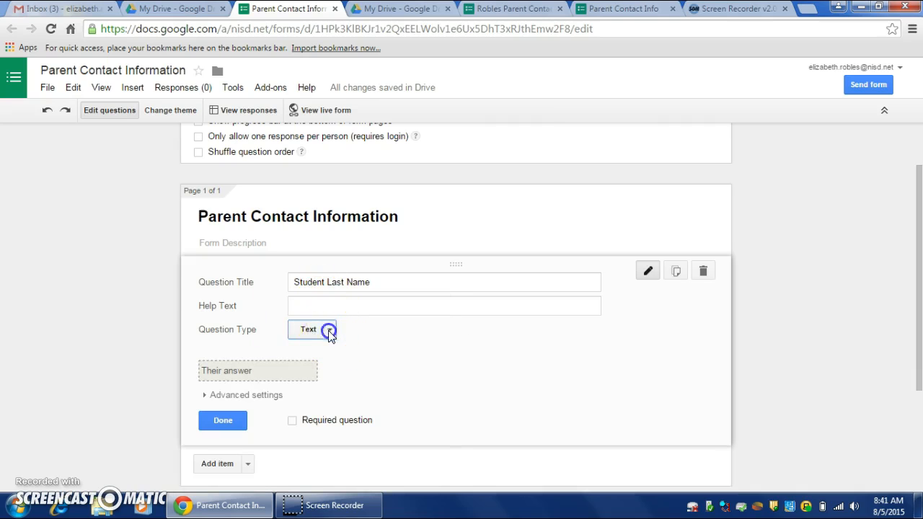
{"action": "left_click", "coordinate": [329, 331]}
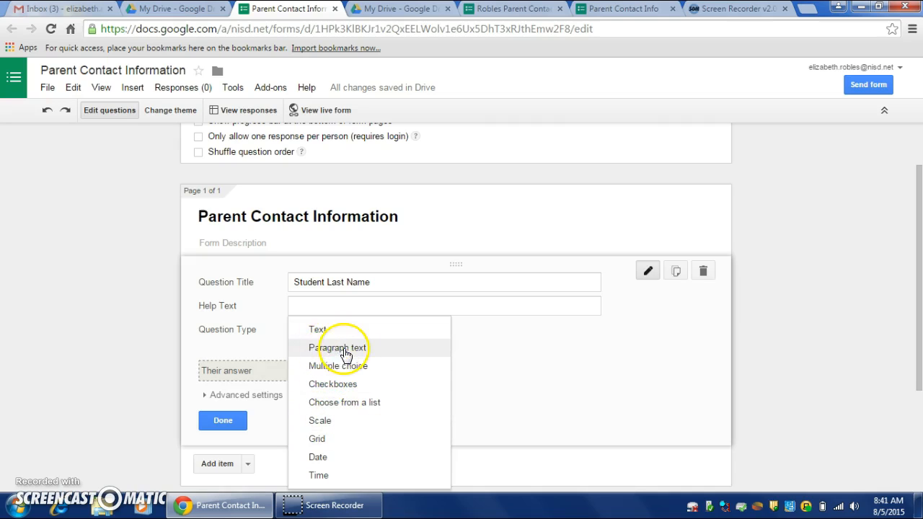
{"action": "left_click", "coordinate": [319, 332]}
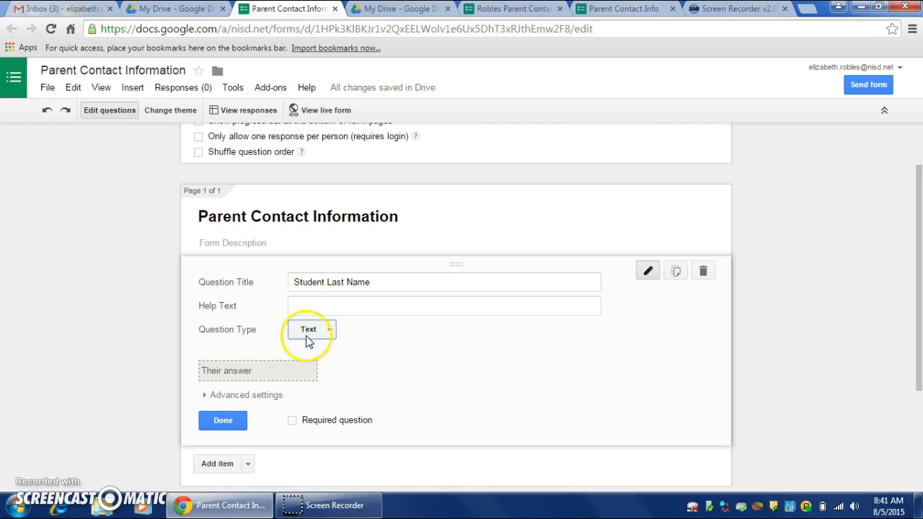
{"action": "left_click", "coordinate": [292, 425]}
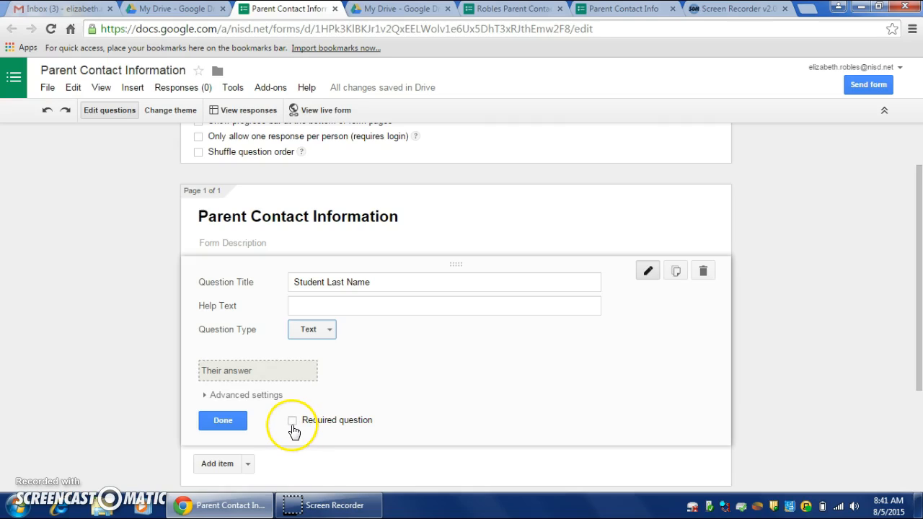
{"action": "left_click", "coordinate": [293, 427]}
{"action": "left_click", "coordinate": [292, 425]}
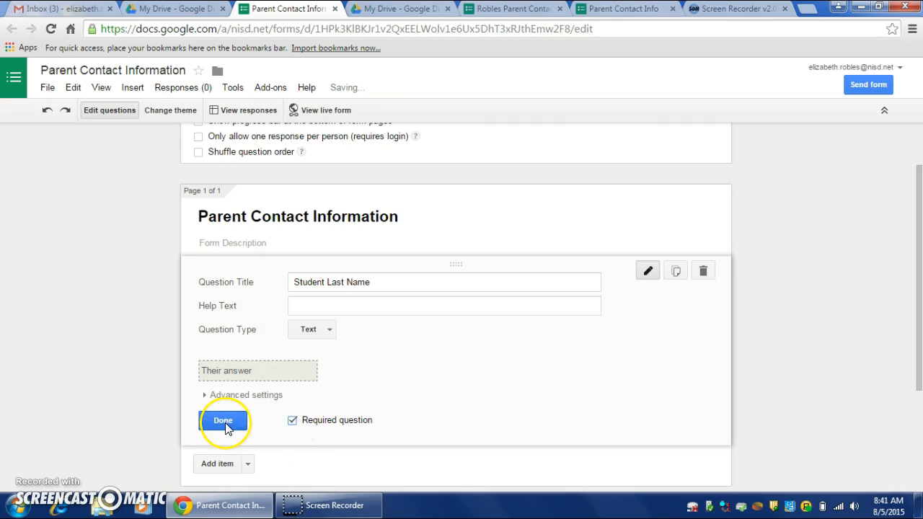
{"action": "left_click", "coordinate": [225, 424]}
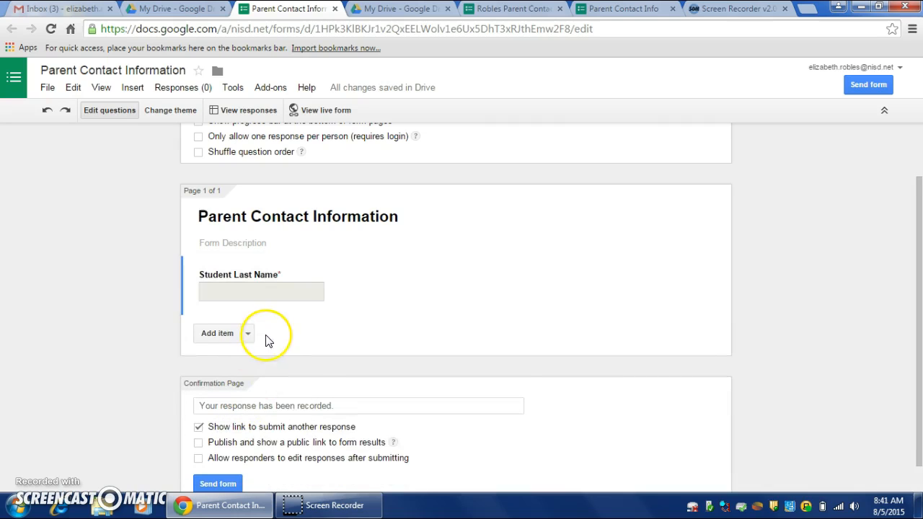
- Add a required Text question titled "Student First Name" below the last name question
{"action": "left_click", "coordinate": [219, 336]}
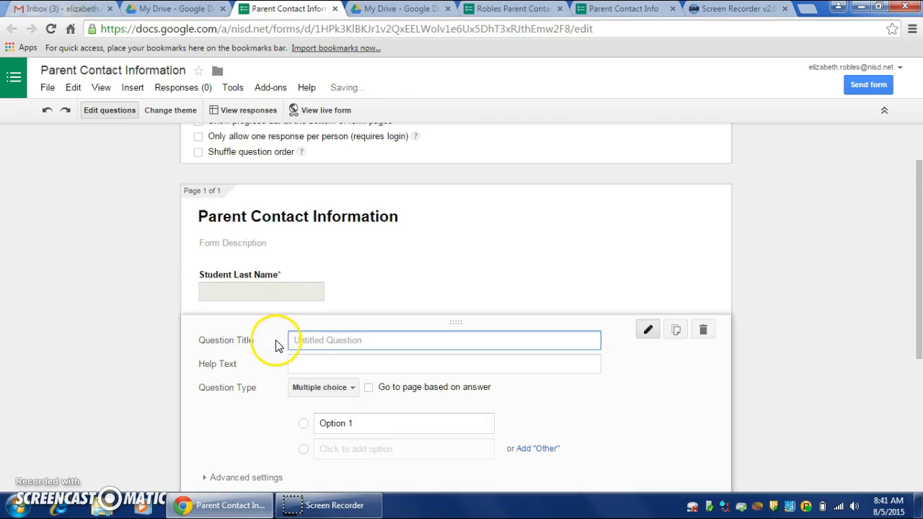
{"action": "type", "text": "Student First Name"}
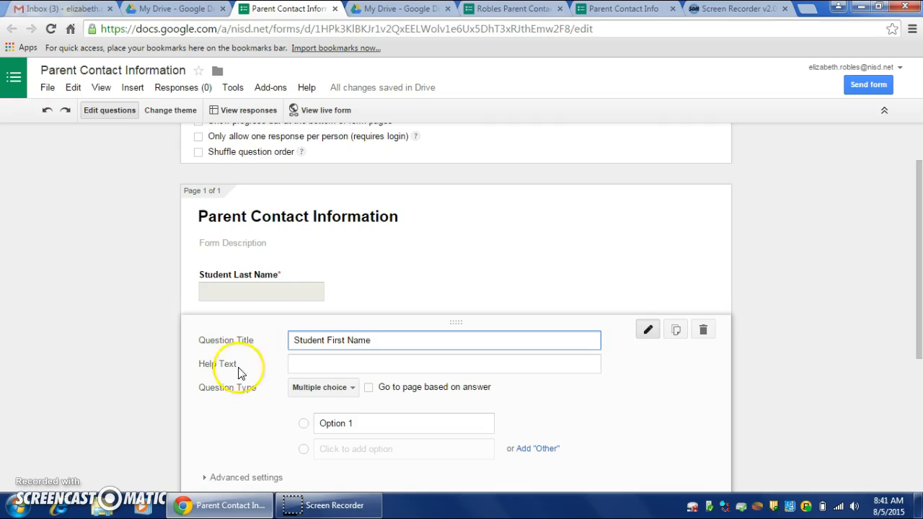
{"action": "left_click", "coordinate": [326, 387]}
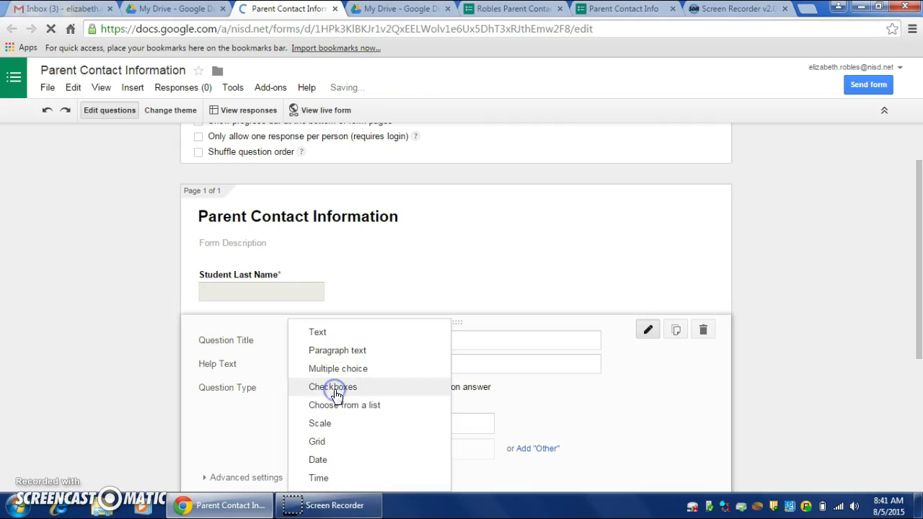
{"action": "left_click", "coordinate": [318, 333]}
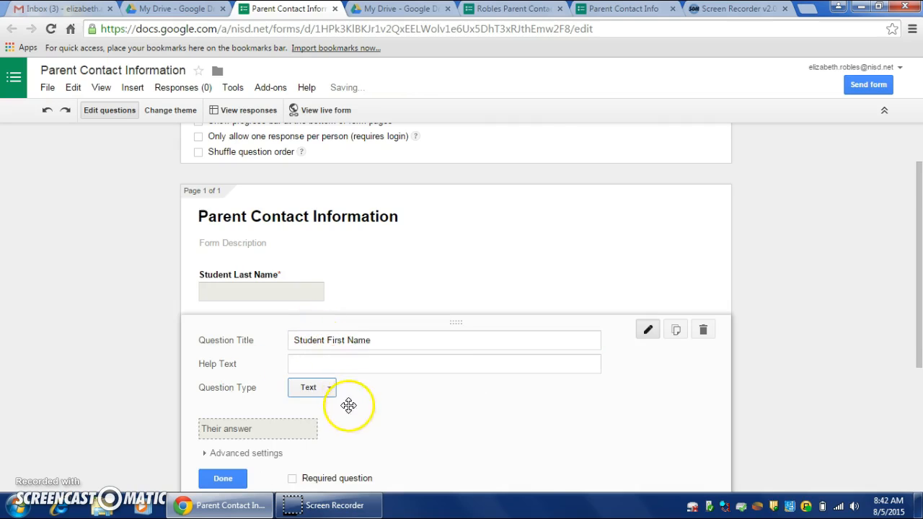
{"action": "scroll", "coordinate": [346, 425], "scroll_direction": "down", "scroll_amount": 1}
{"action": "left_click", "coordinate": [292, 411]}
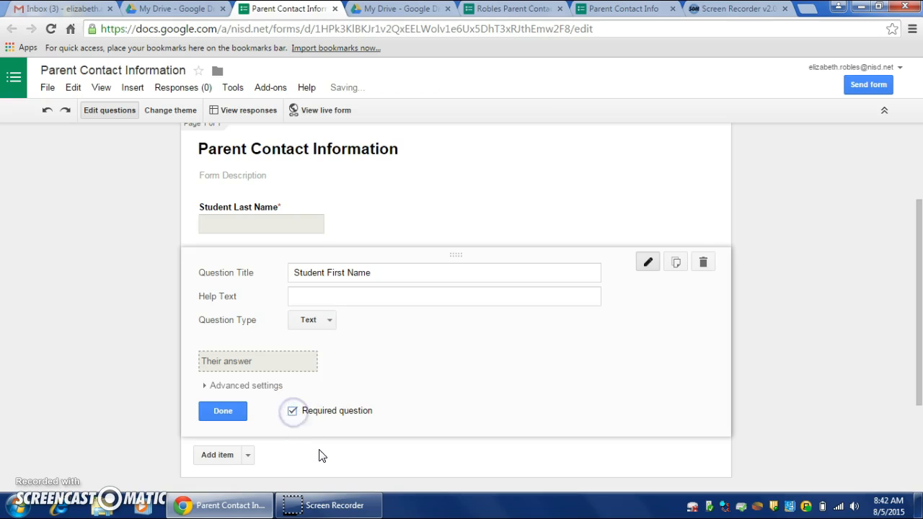
{"action": "left_click", "coordinate": [223, 412]}
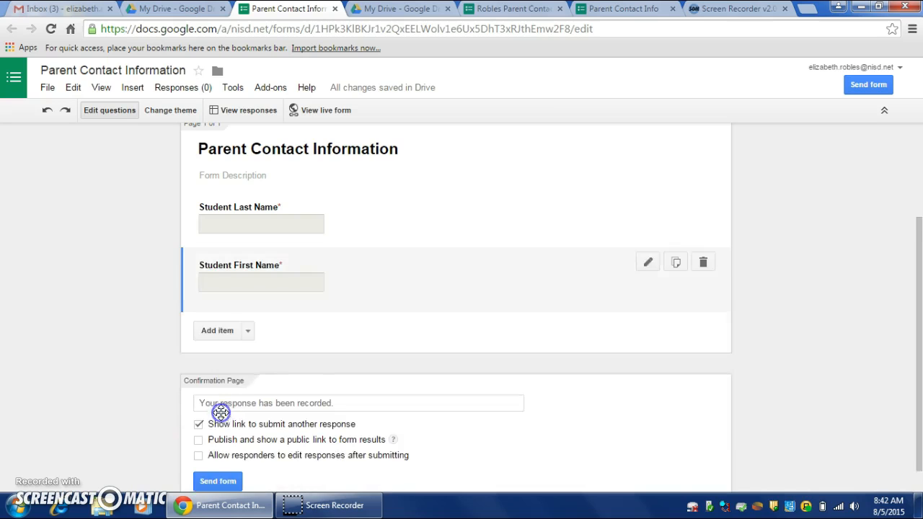
- Add a new question below Student First Name and title it "Address", leaving its help text empty
{"action": "left_click", "coordinate": [213, 330]}
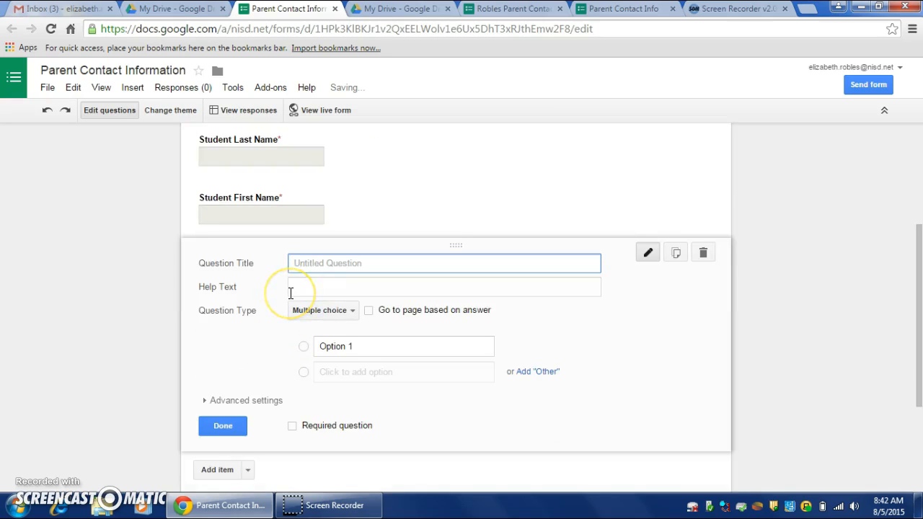
{"action": "type", "text": "Addre"}
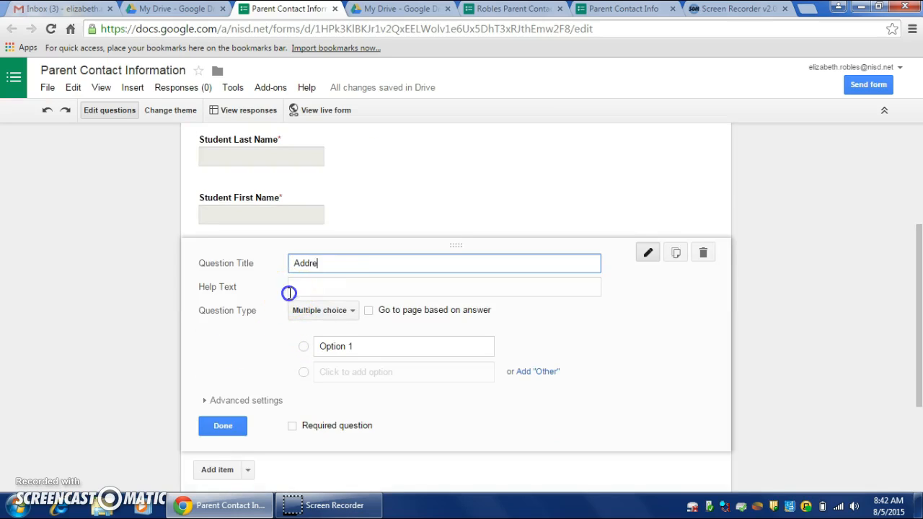
{"action": "left_click", "coordinate": [289, 292]}
{"action": "type", "text": "s"}
{"action": "left_click", "coordinate": [325, 292]}
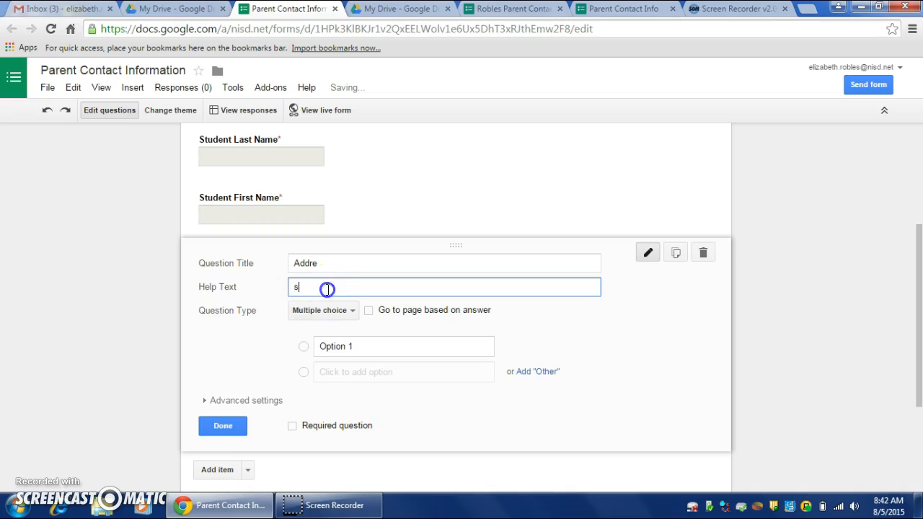
{"action": "key", "text": "BackSpace"}
{"action": "left_click", "coordinate": [338, 262]}
{"action": "type", "text": "ss"}
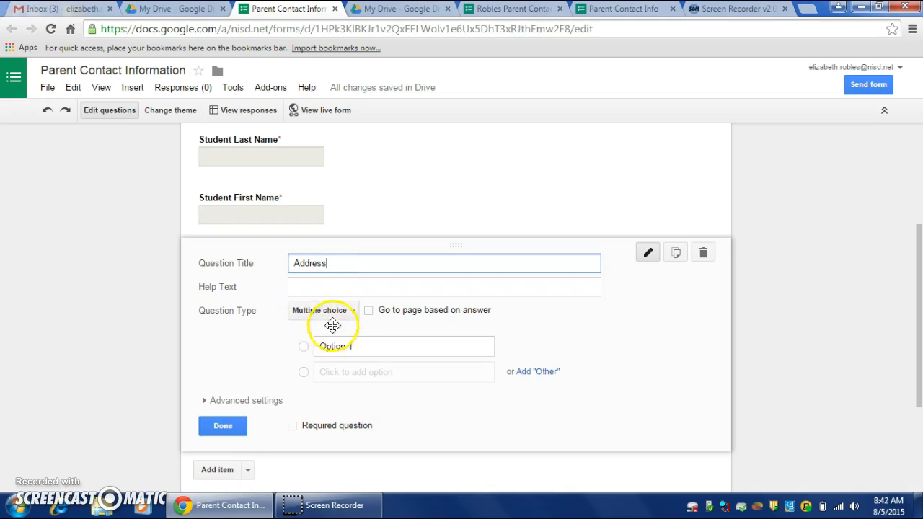
- Set the Address question's type to Text, make it required and finish editing it
{"action": "left_click", "coordinate": [333, 313]}
{"action": "left_click", "coordinate": [318, 276]}
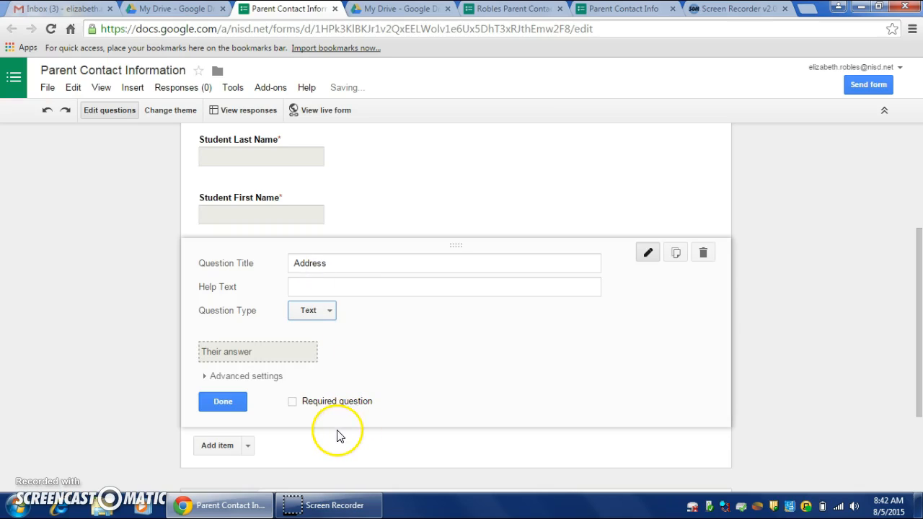
{"action": "left_click", "coordinate": [292, 402]}
{"action": "left_click", "coordinate": [224, 402]}
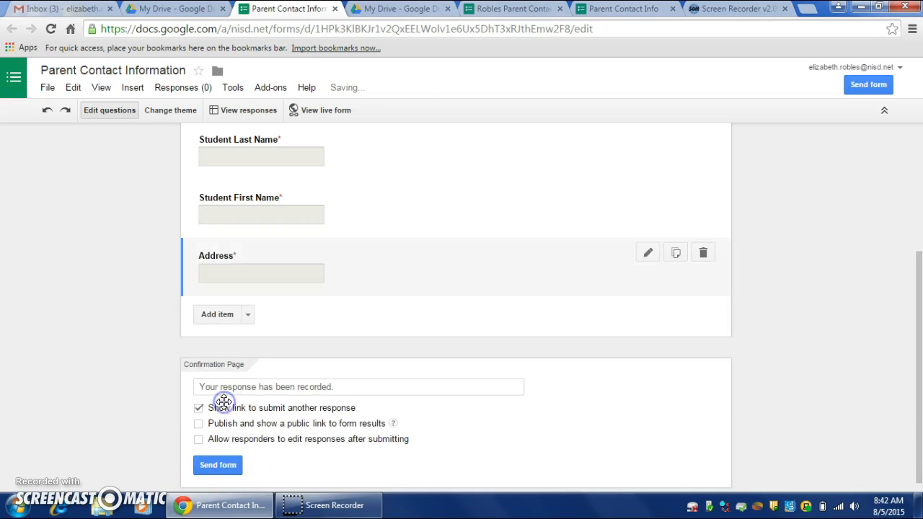
- Add a new question below Address and consult the existing Parent Contact Info live form for the parent questions to include
{"action": "left_click", "coordinate": [217, 315]}
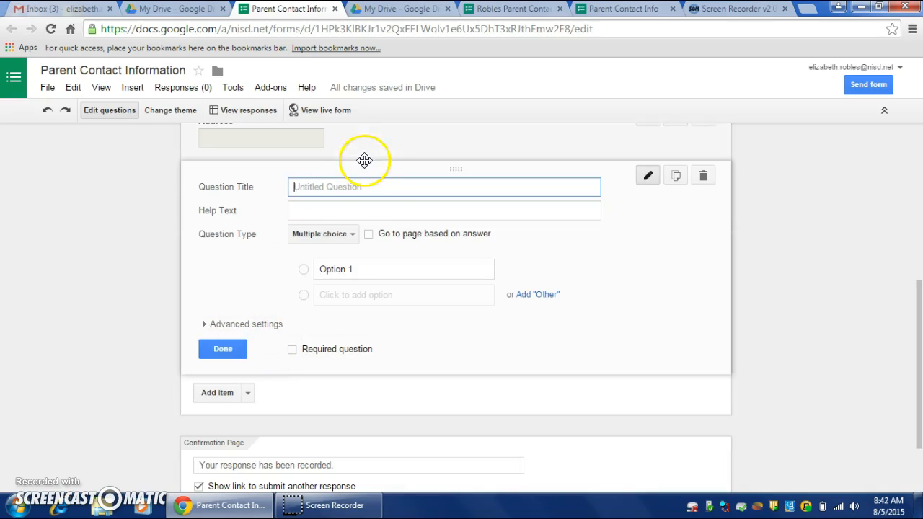
{"action": "left_click", "coordinate": [619, 10]}
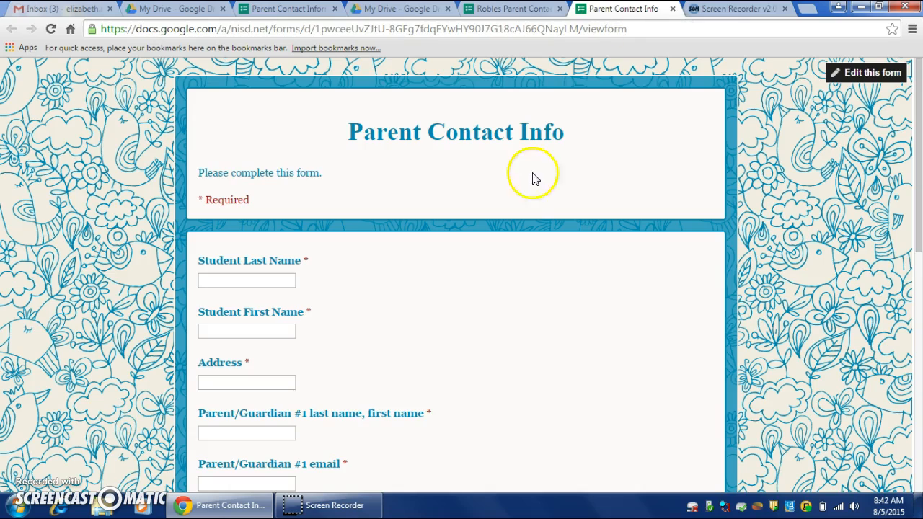
{"action": "scroll", "coordinate": [534, 179], "scroll_direction": "down", "scroll_amount": 2}
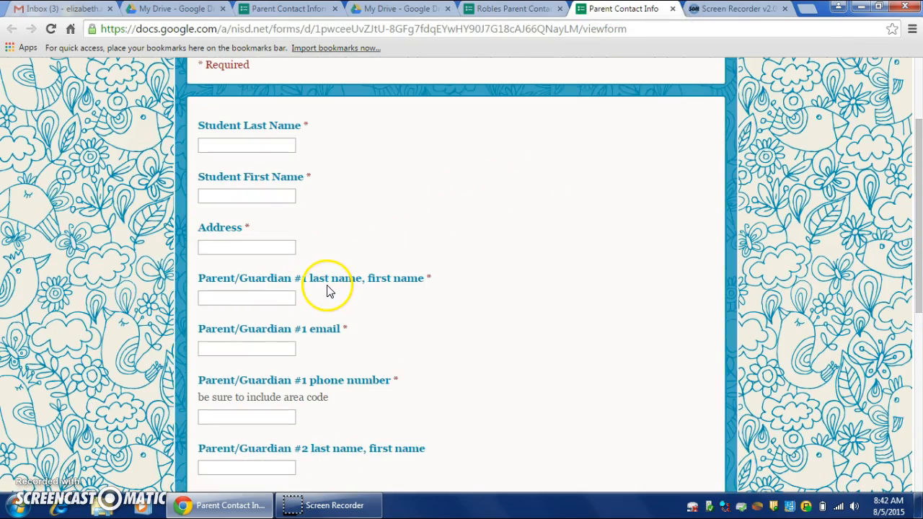
{"action": "scroll", "coordinate": [332, 332], "scroll_direction": "down", "scroll_amount": 2}
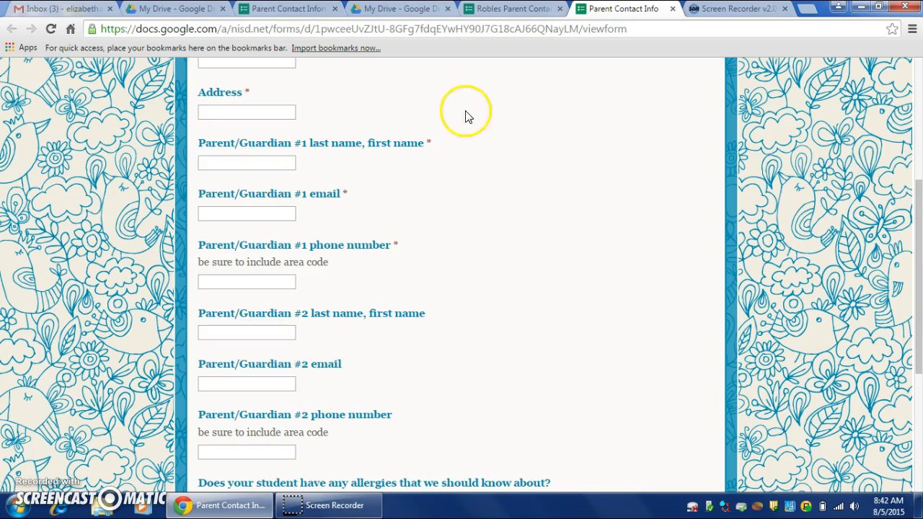
{"action": "left_click", "coordinate": [502, 7]}
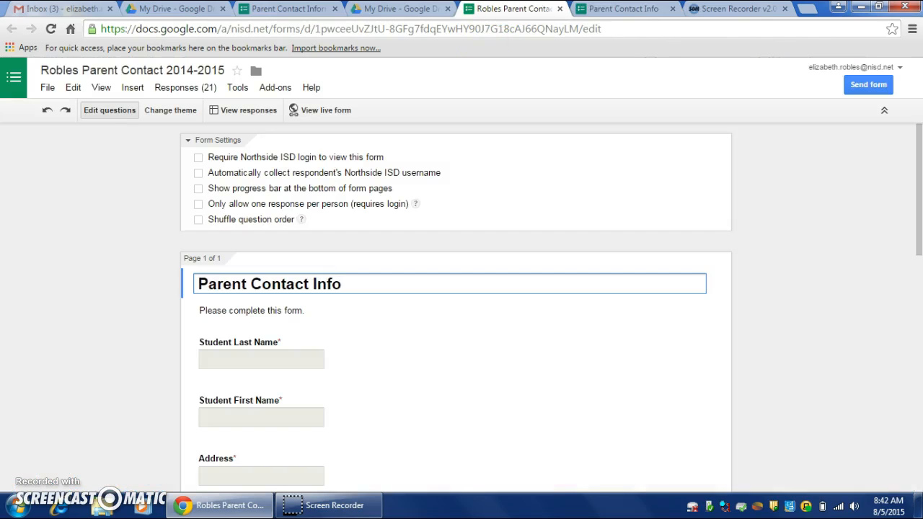
{"action": "left_click", "coordinate": [285, 9]}
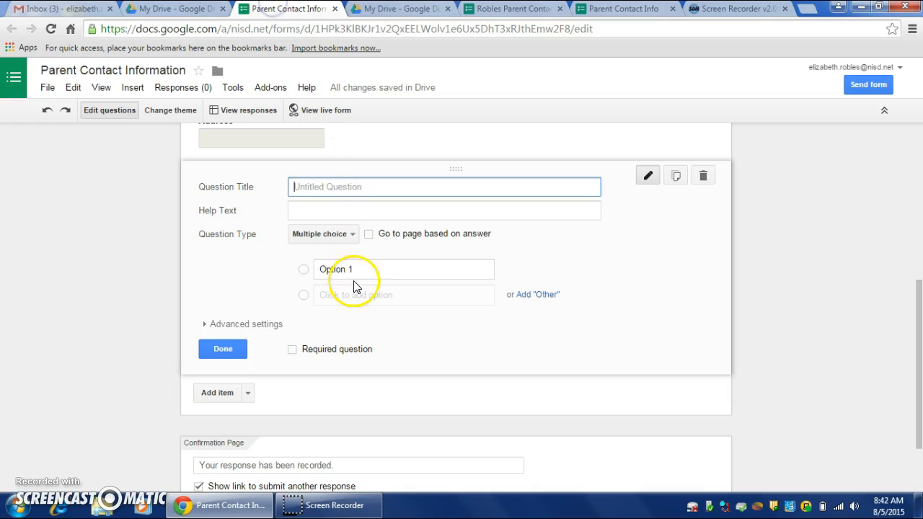
- Title the new question "Parent #1 First Name, Last Name" and make it a required Text question
{"action": "left_click", "coordinate": [342, 189]}
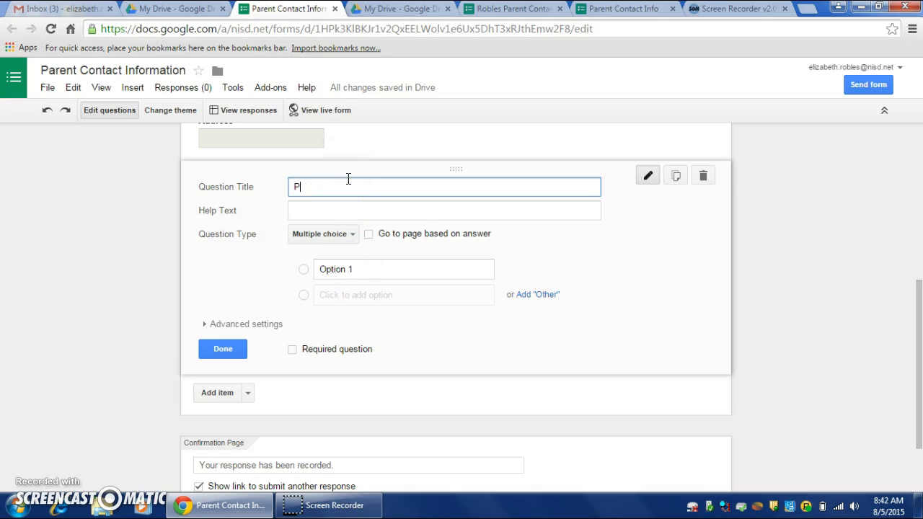
{"action": "type", "text": "Paren"}
{"action": "left_click", "coordinate": [348, 178]}
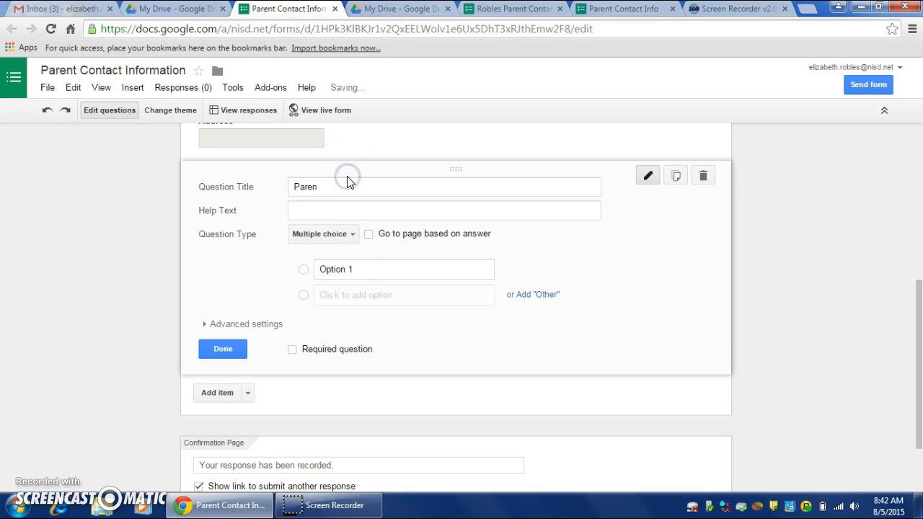
{"action": "left_click", "coordinate": [344, 187]}
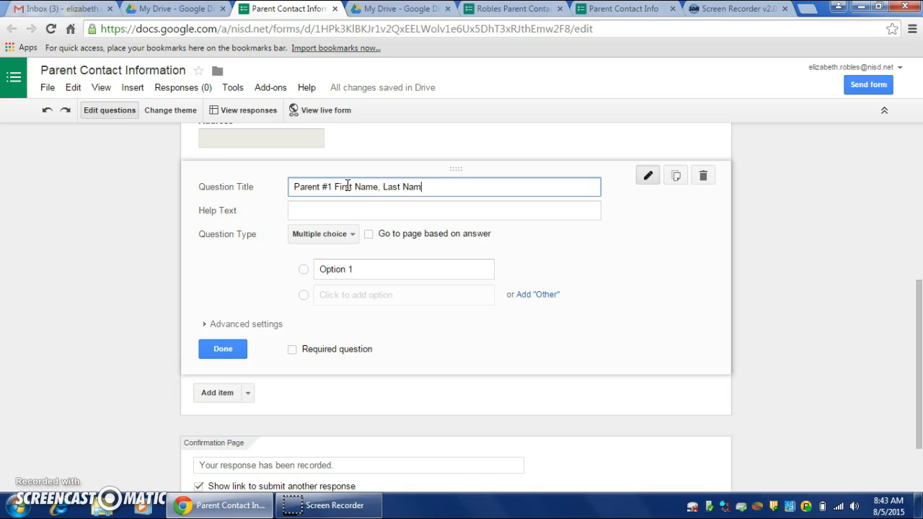
{"action": "left_click", "coordinate": [353, 235]}
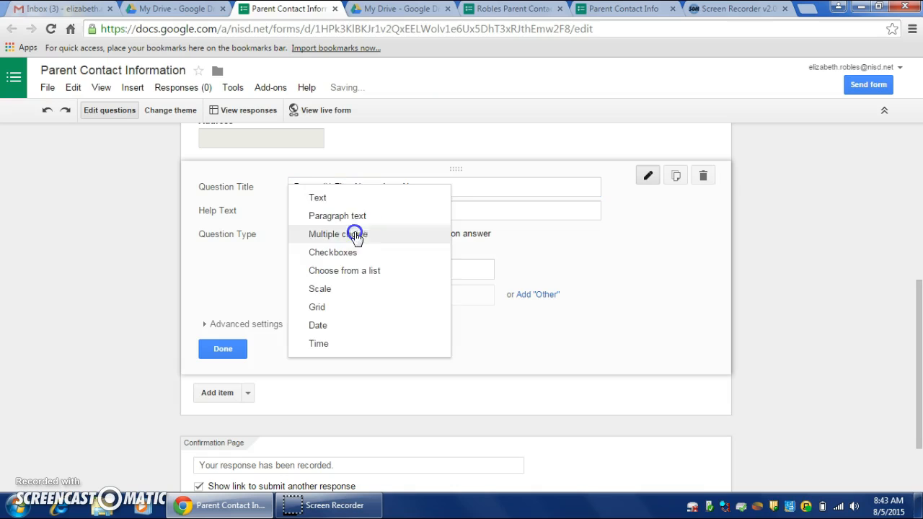
{"action": "left_click", "coordinate": [336, 192]}
{"action": "left_click", "coordinate": [295, 325]}
{"action": "left_click", "coordinate": [229, 325]}
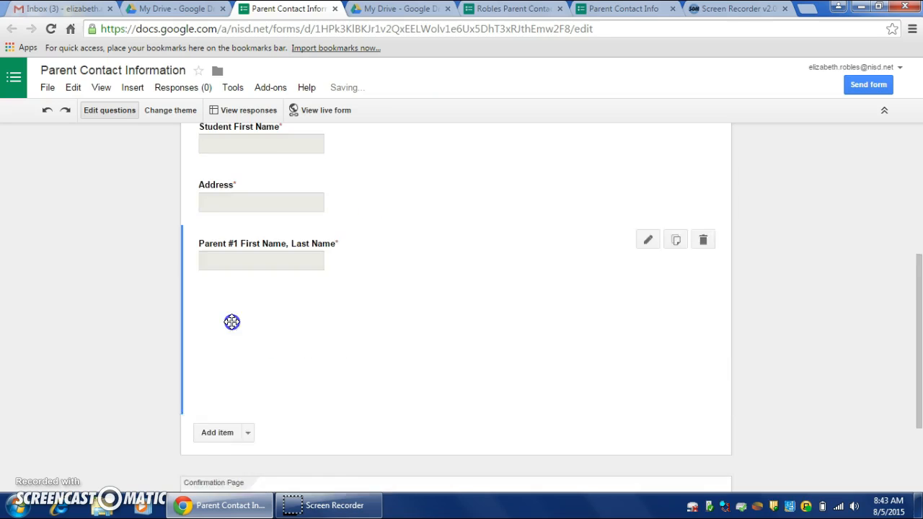
- Add a required Text question titled "Parent #1 Email Address" below the parent name question
{"action": "left_click", "coordinate": [226, 301]}
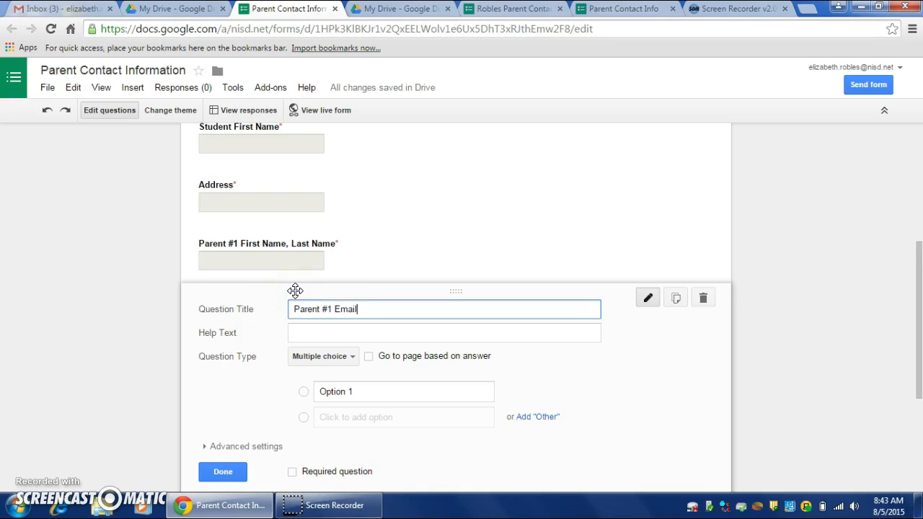
{"action": "type", "text": "ss"}
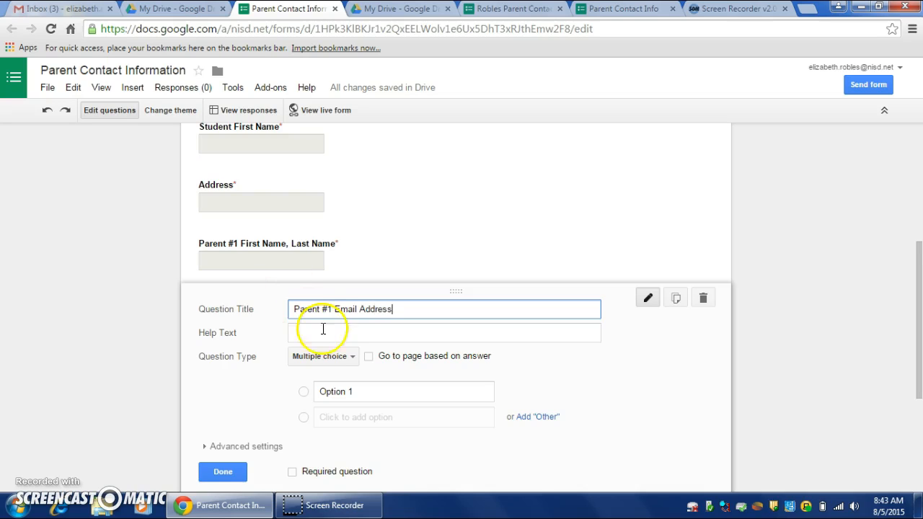
{"action": "left_click", "coordinate": [325, 354]}
{"action": "left_click", "coordinate": [323, 325]}
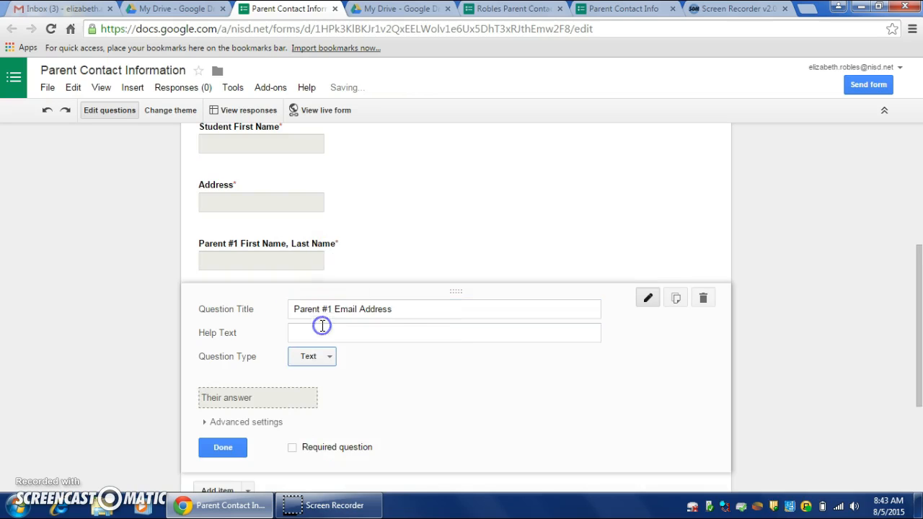
{"action": "left_click", "coordinate": [292, 447]}
{"action": "left_click", "coordinate": [225, 448]}
- Add a question below Parent #1 Email Address and title it "Parent #1 Phone Number"
{"action": "left_click", "coordinate": [217, 445]}
{"action": "scroll", "coordinate": [272, 349], "scroll_direction": "down", "scroll_amount": 1}
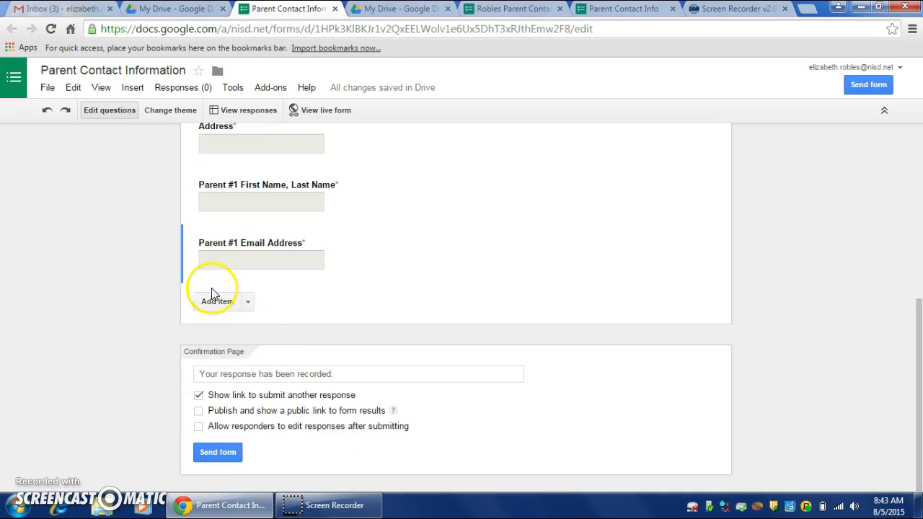
{"action": "left_click", "coordinate": [211, 294]}
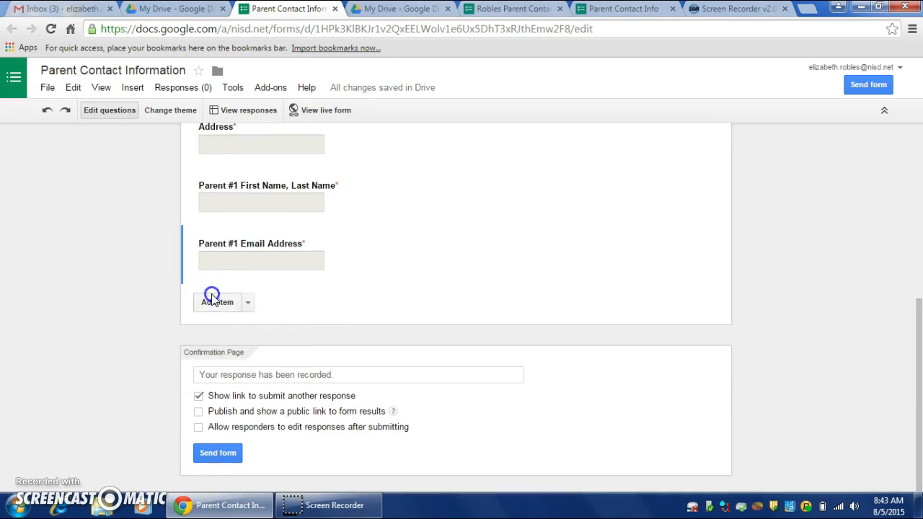
{"action": "type", "text": "Parent"}
{"action": "left_click", "coordinate": [266, 248]}
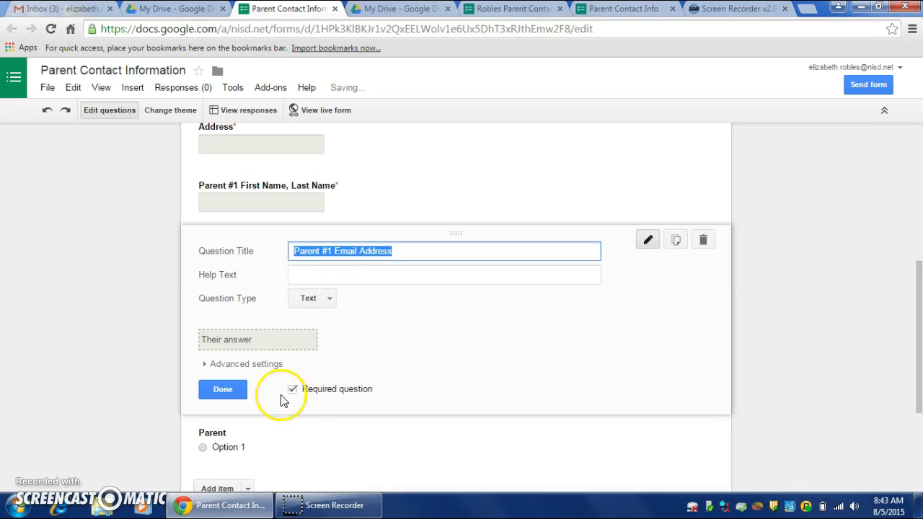
{"action": "scroll", "coordinate": [268, 424], "scroll_direction": "down", "scroll_amount": 2}
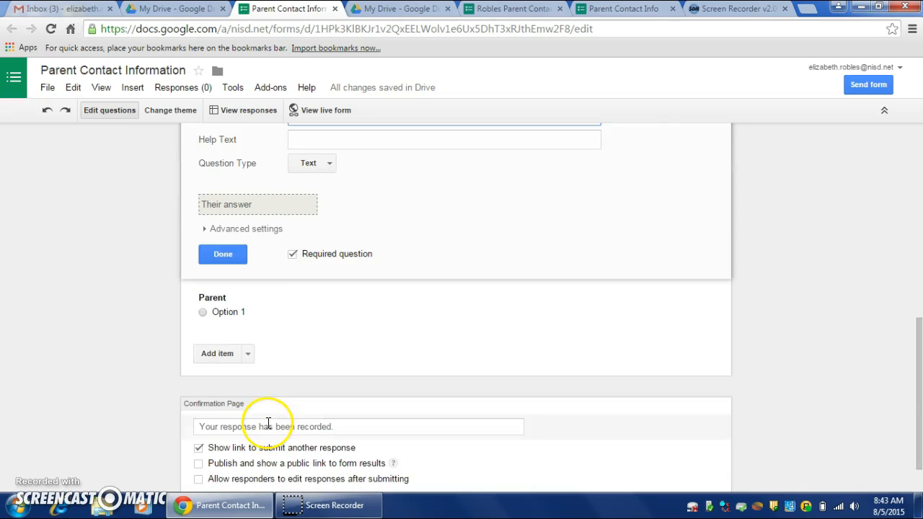
{"action": "left_click", "coordinate": [216, 303]}
{"action": "left_click", "coordinate": [365, 249]}
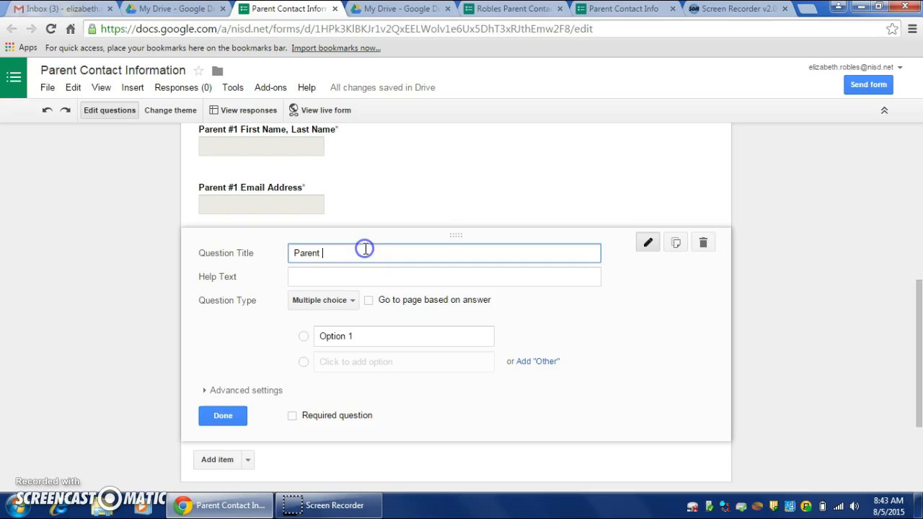
- Set the Parent #1 Phone Number question's type to Text, make it required and finish editing it
{"action": "left_click", "coordinate": [348, 301]}
{"action": "left_click", "coordinate": [339, 263]}
{"action": "left_click", "coordinate": [292, 391]}
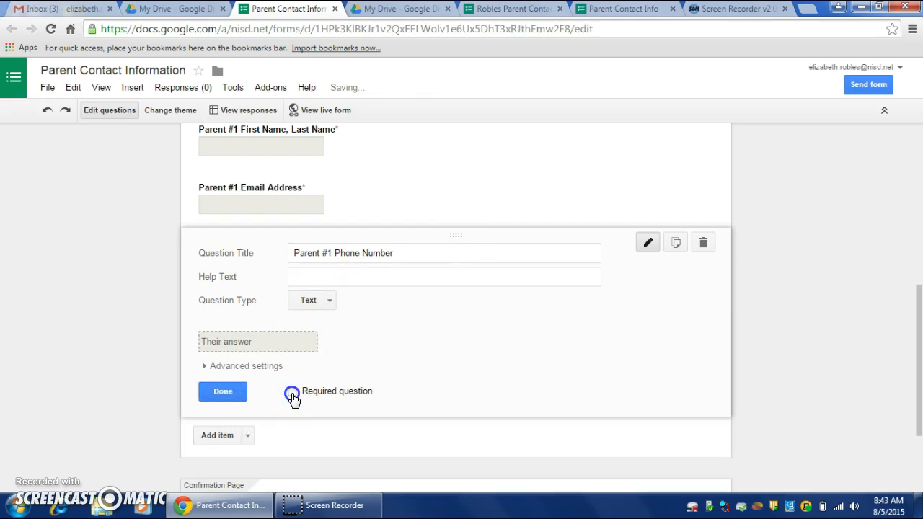
{"action": "left_click", "coordinate": [234, 395]}
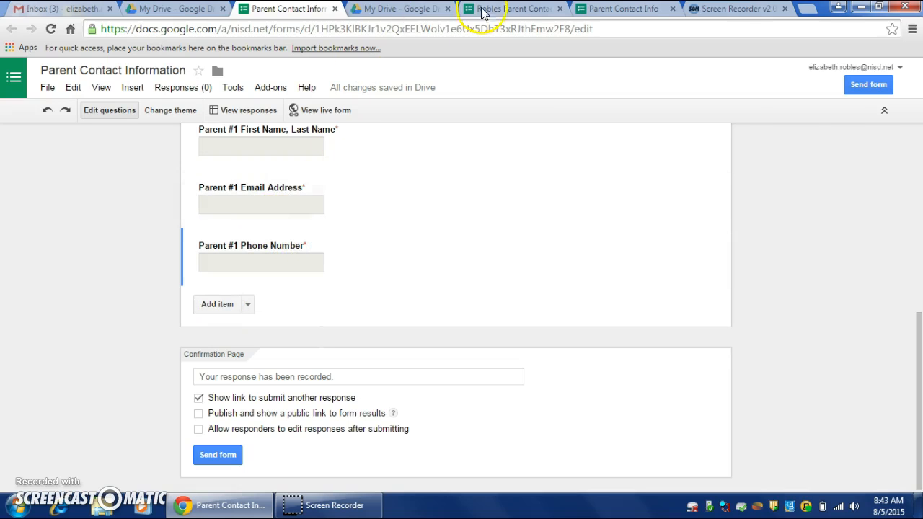
- Review the remaining questions in the existing Parent Contact Info live form, then return to the new form's editor
{"action": "left_click", "coordinate": [638, 9]}
{"action": "scroll", "coordinate": [216, 303], "scroll_direction": "down", "scroll_amount": 3}
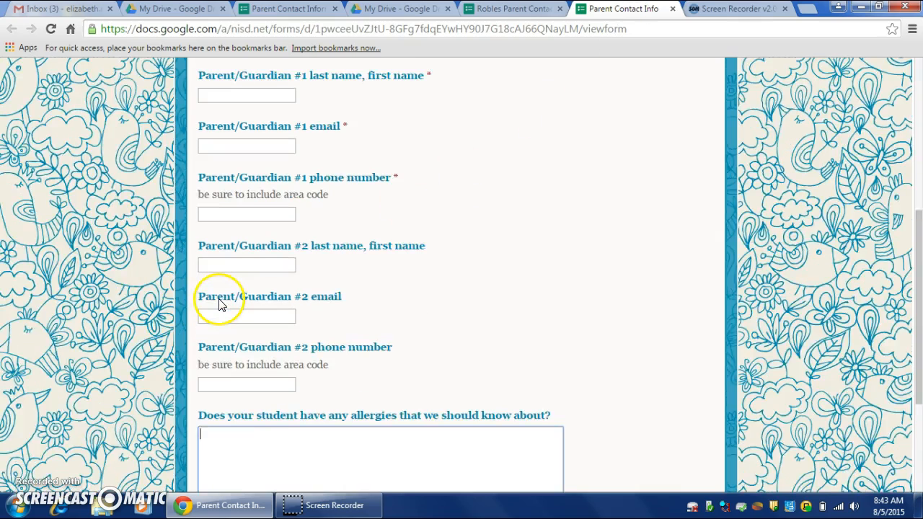
{"action": "left_click", "coordinate": [219, 299]}
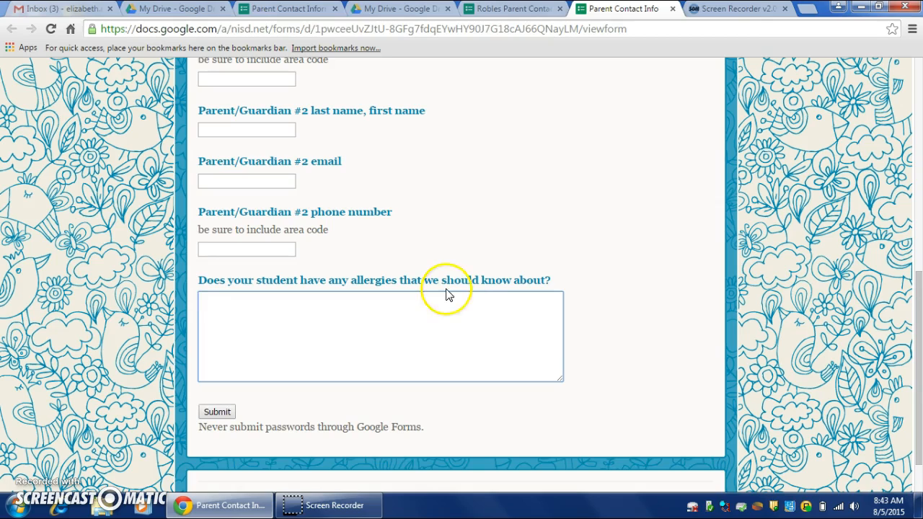
{"action": "left_click", "coordinate": [285, 10]}
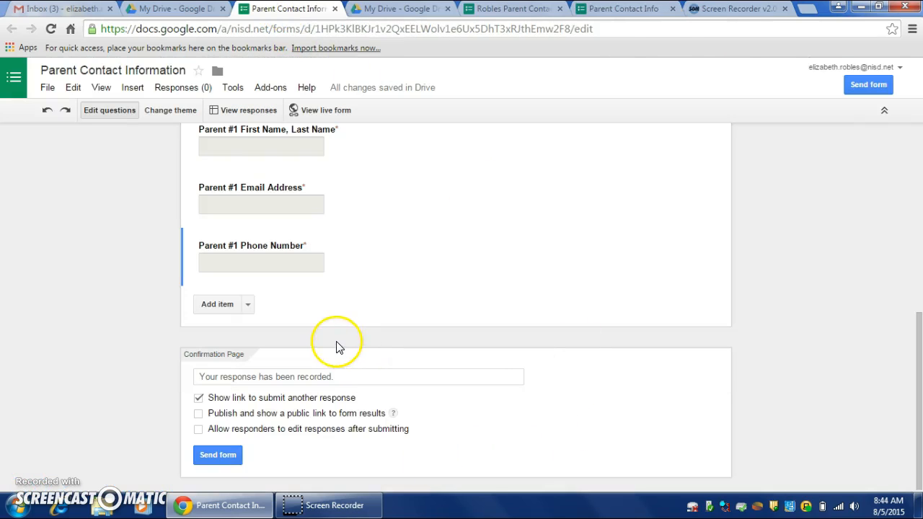
- Review the new form's questions and allow responders to edit their responses after submitting
{"action": "scroll", "coordinate": [489, 266], "scroll_direction": "up", "scroll_amount": 3}
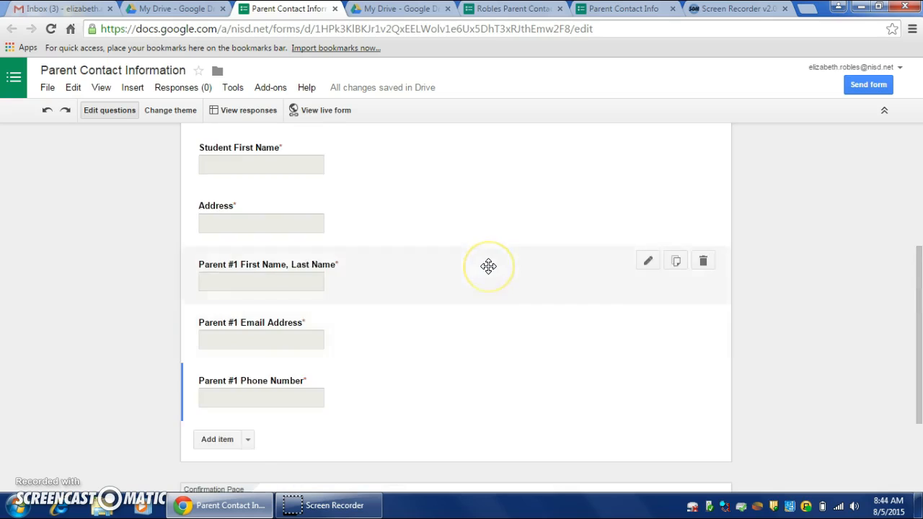
{"action": "scroll", "coordinate": [489, 266], "scroll_direction": "up", "scroll_amount": 2}
{"action": "left_click", "coordinate": [314, 241]}
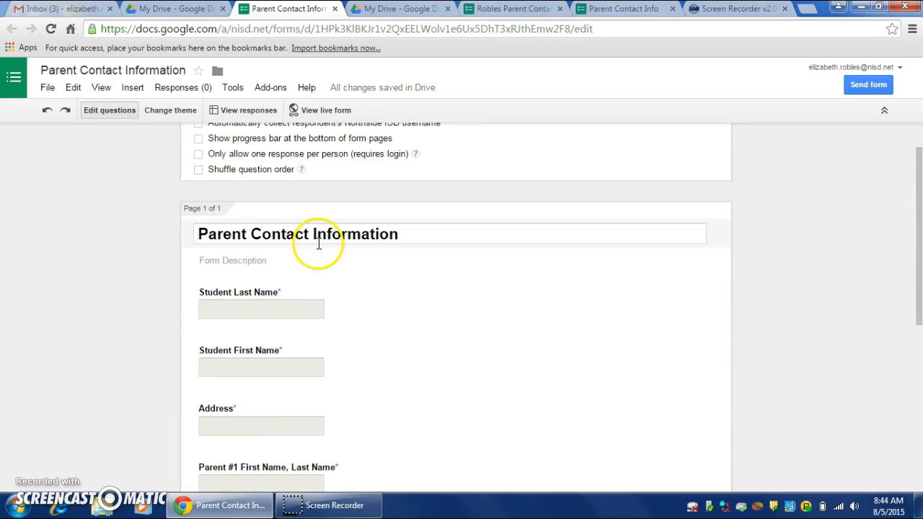
{"action": "scroll", "coordinate": [324, 283], "scroll_direction": "down", "scroll_amount": 5}
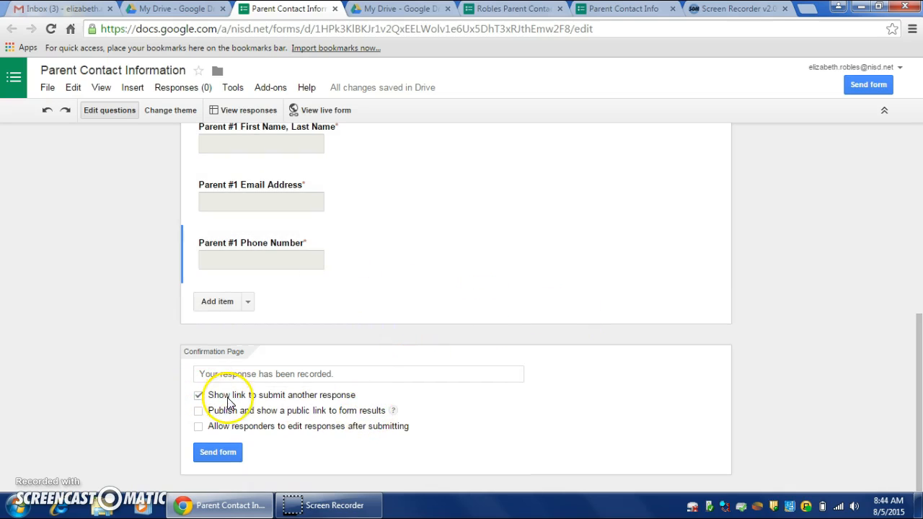
{"action": "left_click", "coordinate": [198, 426]}
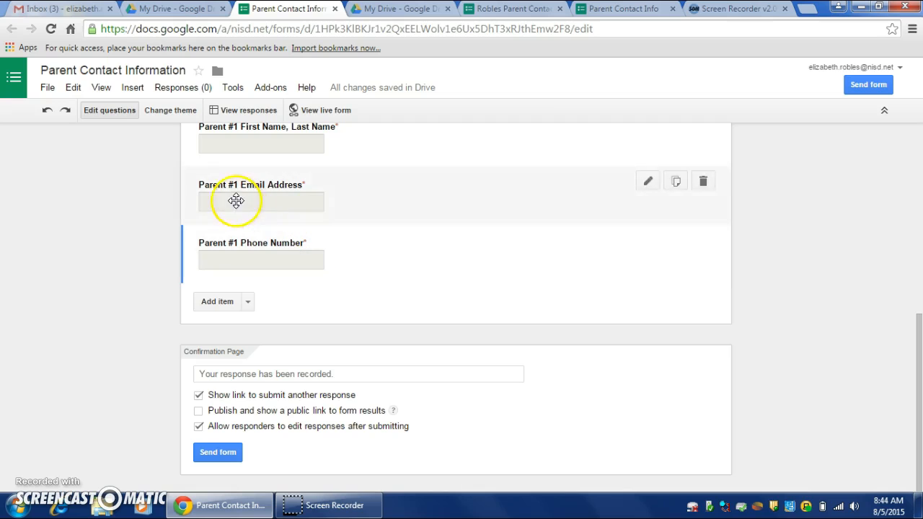
- Apply the Cars & Trucks theme to the form and check how its questions look in the preview
{"action": "left_click", "coordinate": [168, 111]}
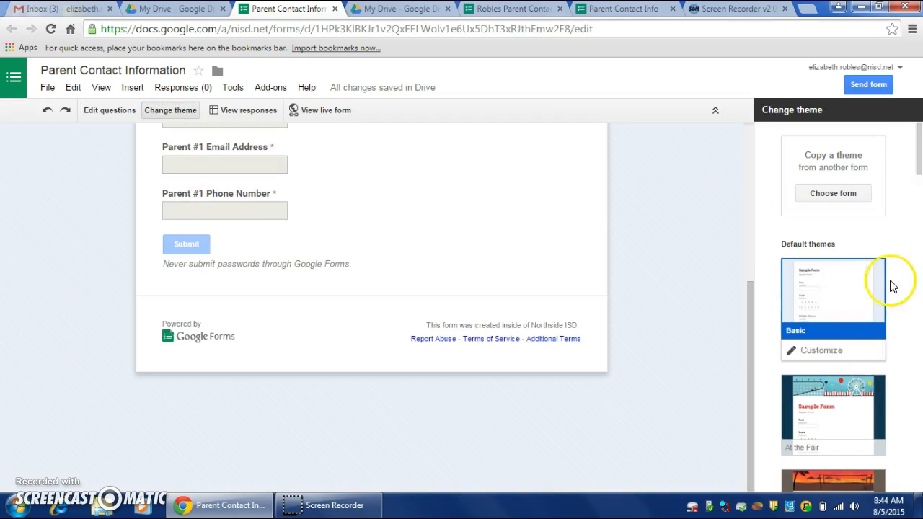
{"action": "scroll", "coordinate": [882, 305], "scroll_direction": "down", "scroll_amount": 5}
{"action": "scroll", "coordinate": [867, 292], "scroll_direction": "down", "scroll_amount": 1}
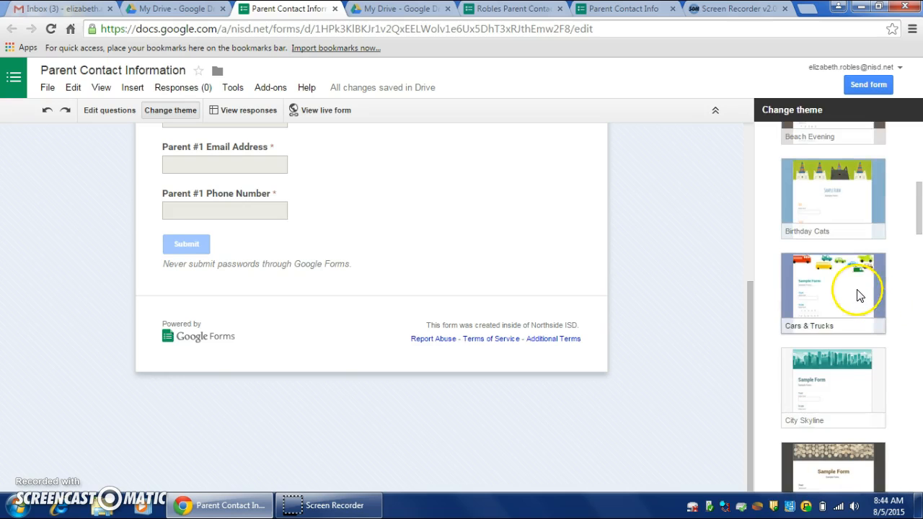
{"action": "left_click", "coordinate": [864, 289]}
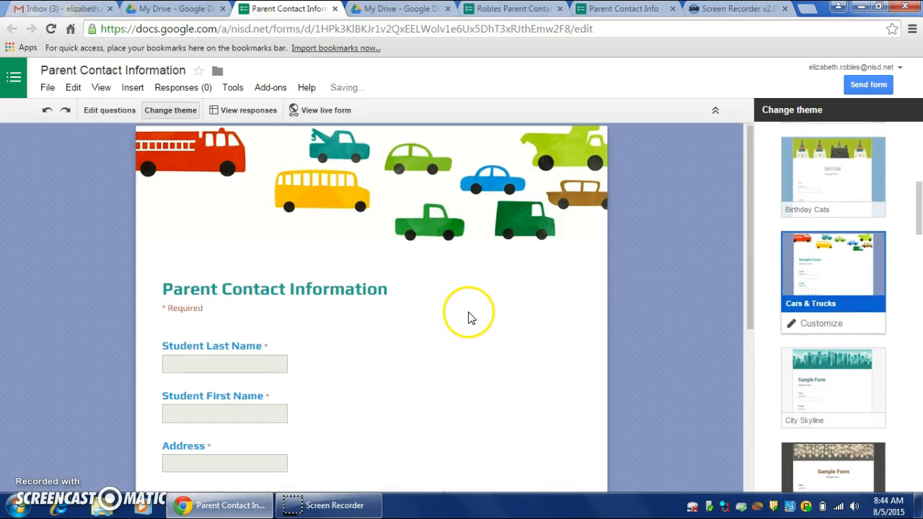
{"action": "scroll", "coordinate": [456, 264], "scroll_direction": "down", "scroll_amount": 4}
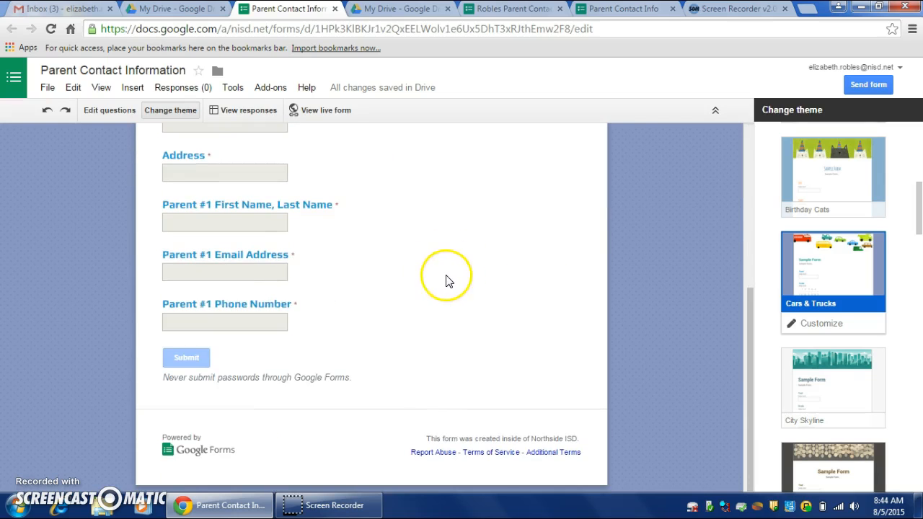
- Return to editing the questions, open the Send form options and copy the form's shortened share link
{"action": "left_click", "coordinate": [117, 115]}
{"action": "scroll", "coordinate": [305, 263], "scroll_direction": "down", "scroll_amount": 3}
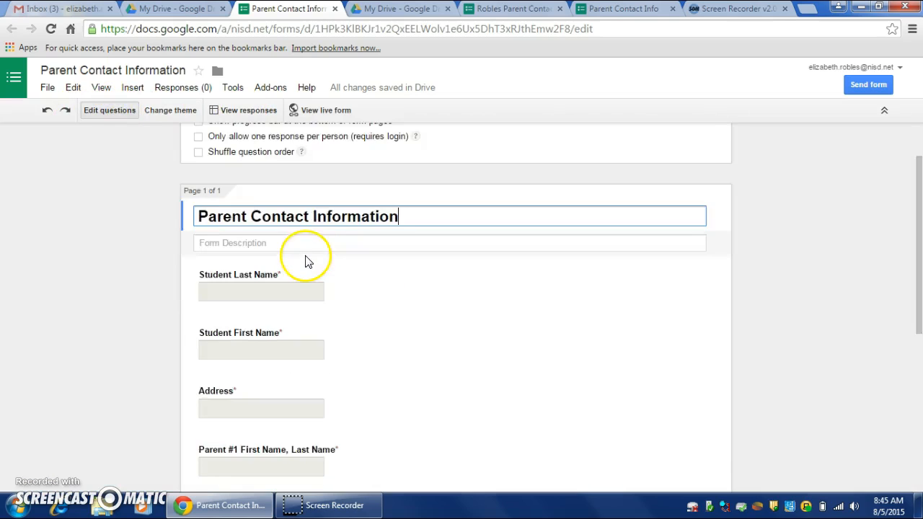
{"action": "scroll", "coordinate": [303, 258], "scroll_direction": "down", "scroll_amount": 2}
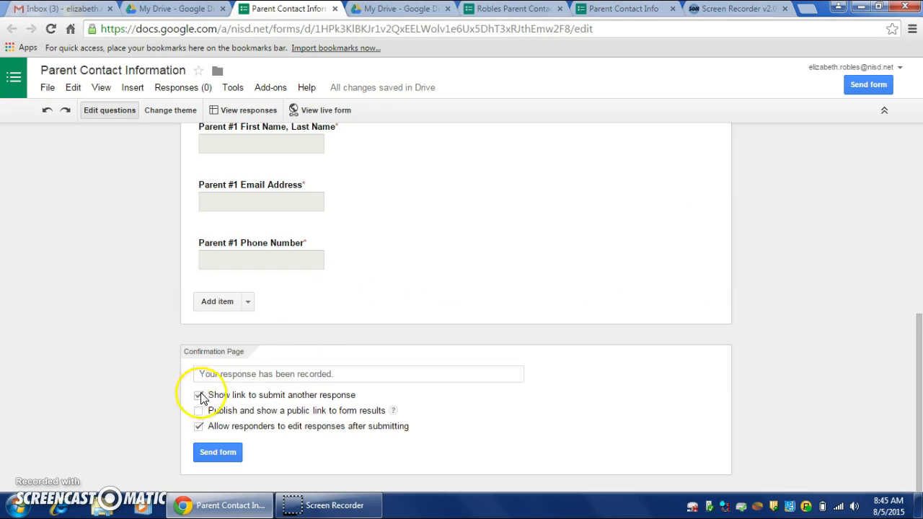
{"action": "left_click", "coordinate": [218, 455]}
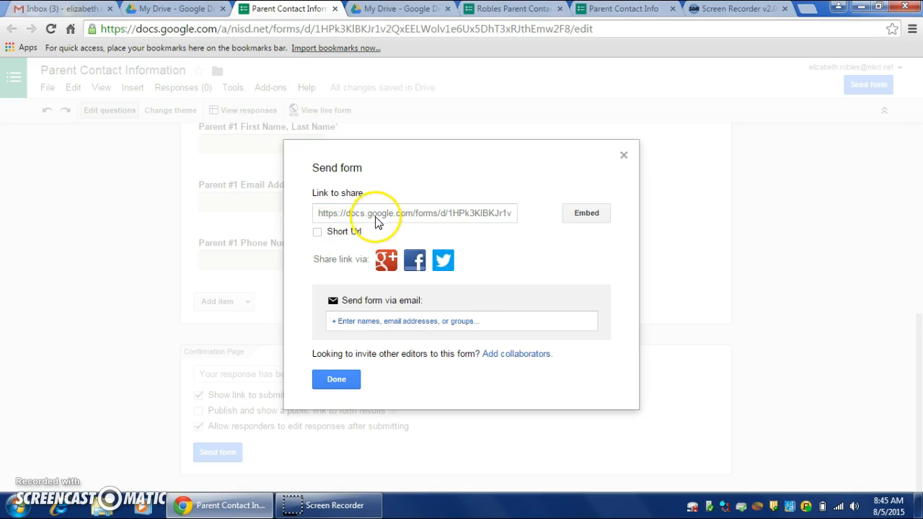
{"action": "left_click", "coordinate": [317, 232]}
{"action": "key", "text": "ctrl+c"}
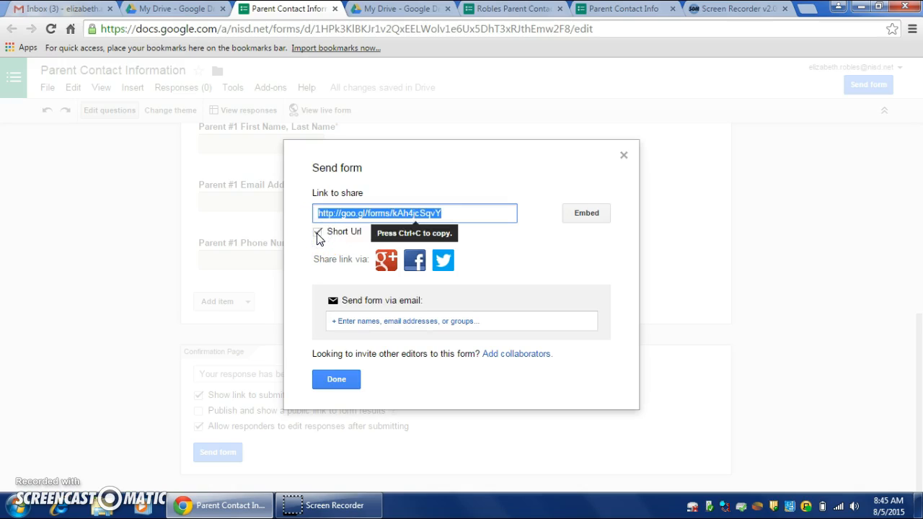
{"action": "right_click", "coordinate": [365, 216]}
{"action": "key", "text": "Escape"}
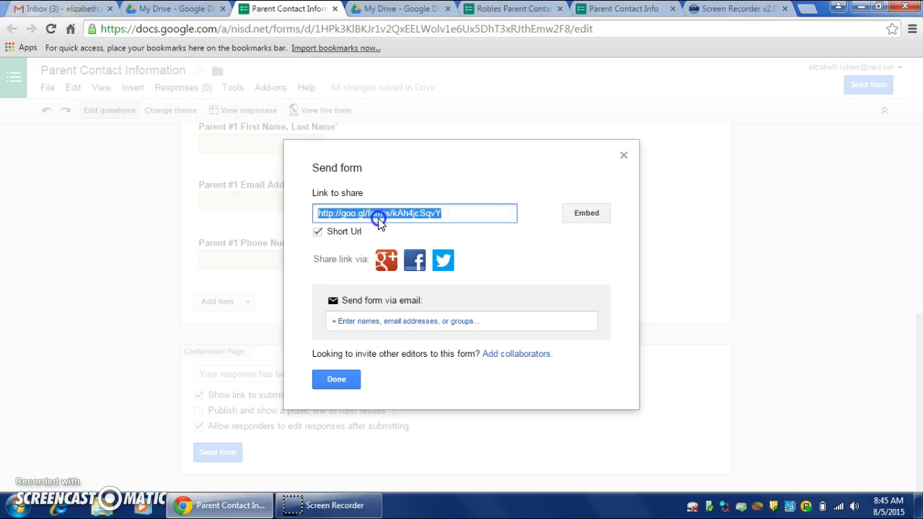
- Open the copied share link in a new browser tab and review the live form's questions
{"action": "left_click", "coordinate": [807, 9]}
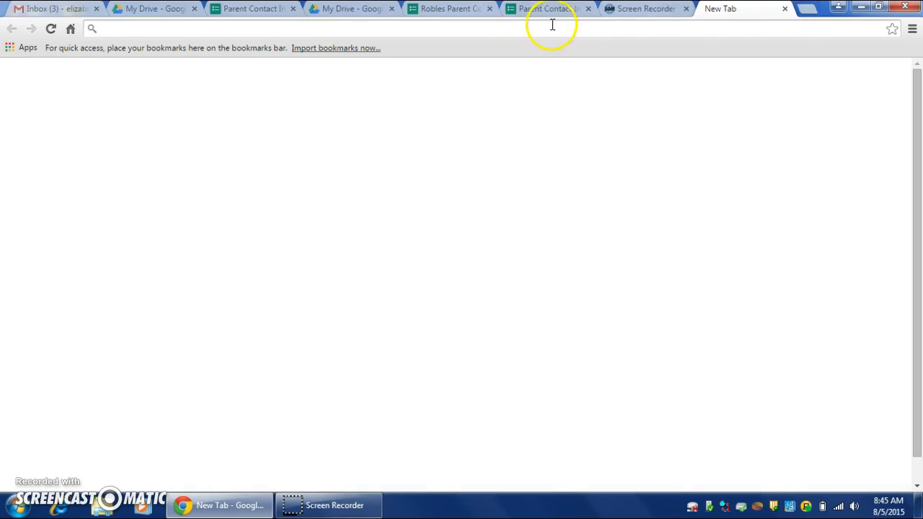
{"action": "right_click", "coordinate": [310, 28]}
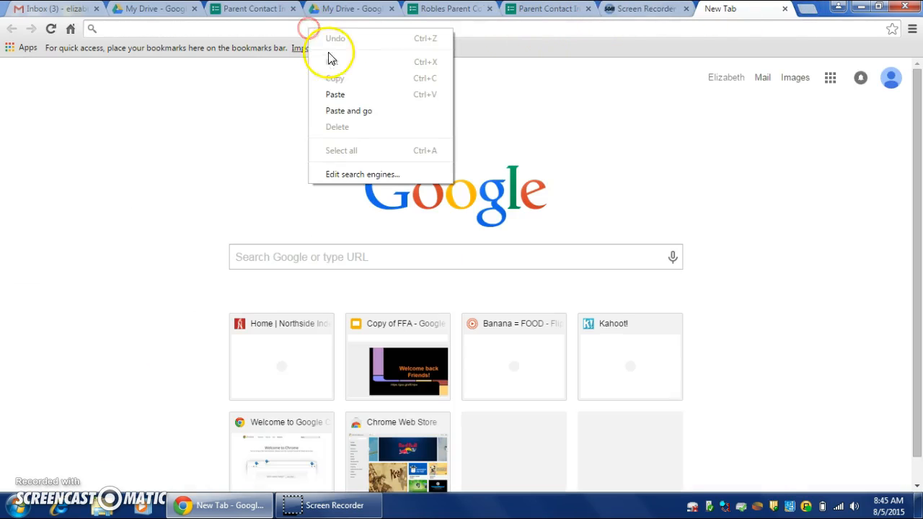
{"action": "left_click", "coordinate": [337, 94]}
{"action": "left_click", "coordinate": [367, 52]}
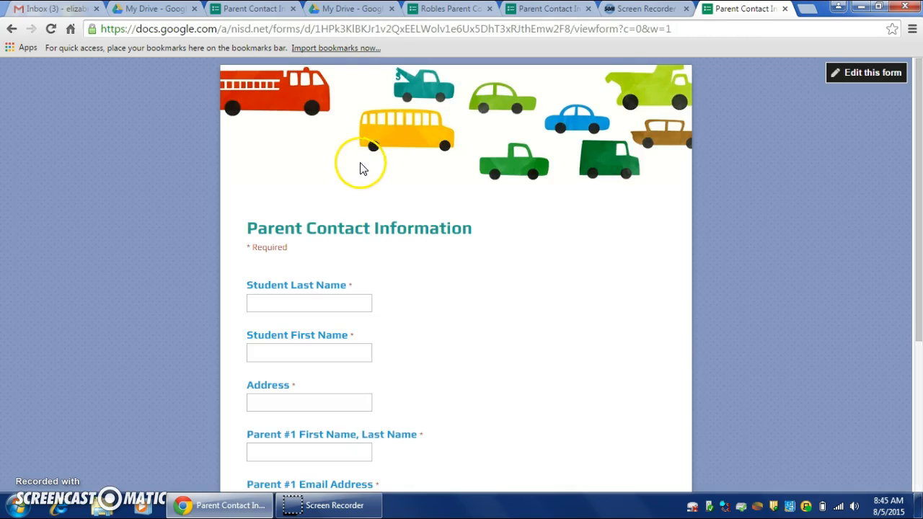
{"action": "scroll", "coordinate": [444, 193], "scroll_direction": "down", "scroll_amount": 2}
{"action": "scroll", "coordinate": [442, 193], "scroll_direction": "down", "scroll_amount": 1}
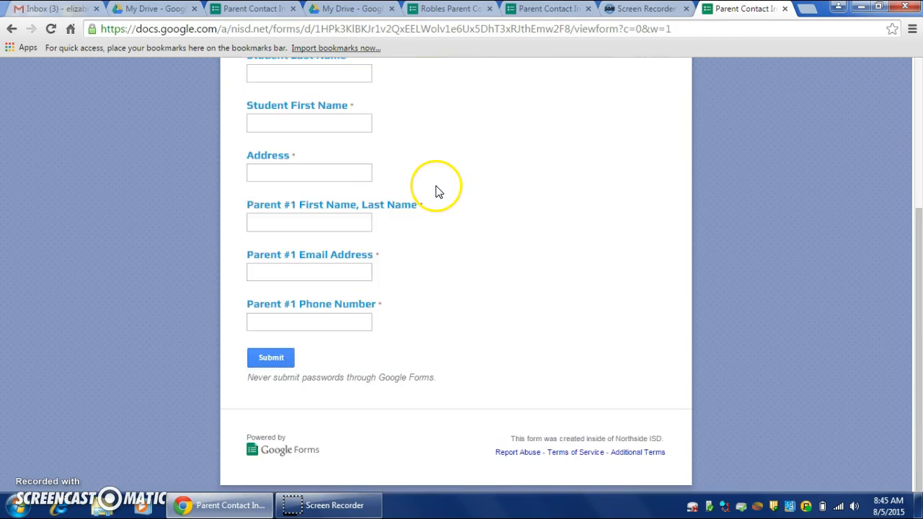
{"action": "scroll", "coordinate": [437, 192], "scroll_direction": "up", "scroll_amount": 2}
{"action": "scroll", "coordinate": [431, 192], "scroll_direction": "up", "scroll_amount": 2}
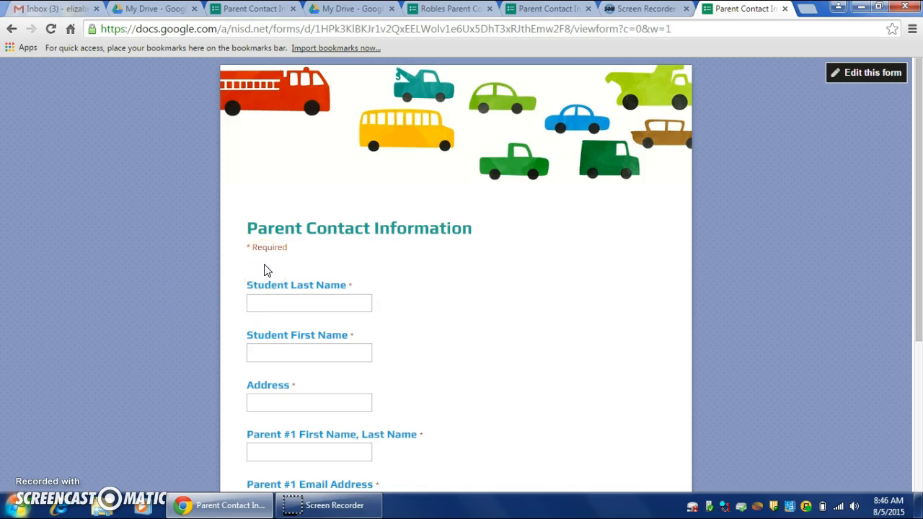
- Fill in the student's last name and first name, and enter placeholder text for Address and Parent #1 First Name, Last Name
{"action": "left_click", "coordinate": [278, 303]}
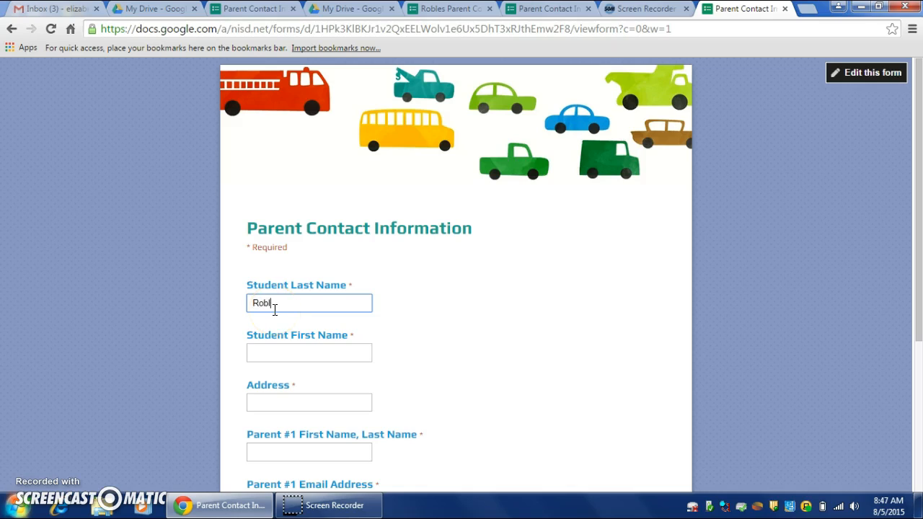
{"action": "left_click", "coordinate": [285, 347]}
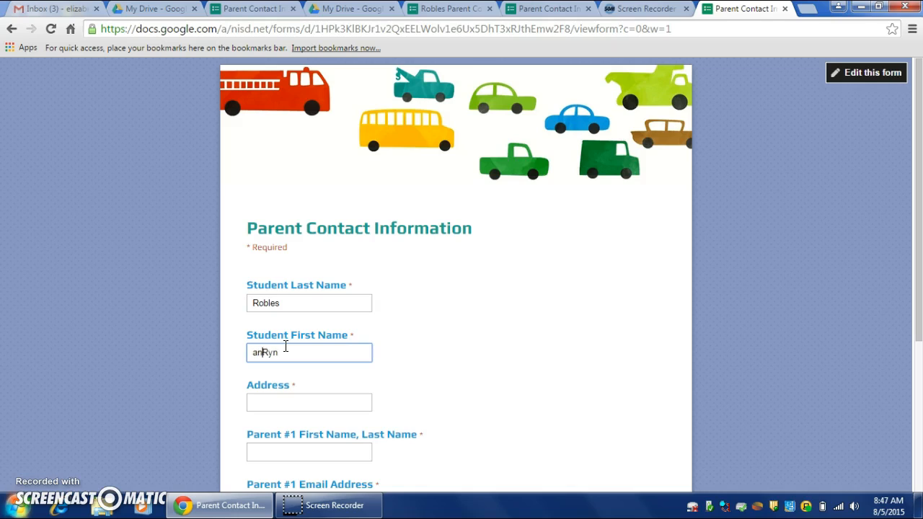
{"action": "left_click", "coordinate": [285, 355]}
{"action": "left_click", "coordinate": [301, 403]}
{"action": "type", "text": "fdafeda"}
{"action": "left_click", "coordinate": [287, 447]}
{"action": "type", "text": "fdafd"}
- Enter placeholder text for Parent #1 Email Address and Parent #1 Phone Number, check the entries and submit the response
{"action": "scroll", "coordinate": [287, 445], "scroll_direction": "down", "scroll_amount": 3}
{"action": "left_click", "coordinate": [274, 298]}
{"action": "type", "text": "fdafda"}
{"action": "left_click", "coordinate": [282, 348]}
{"action": "type", "text": "fdafda"}
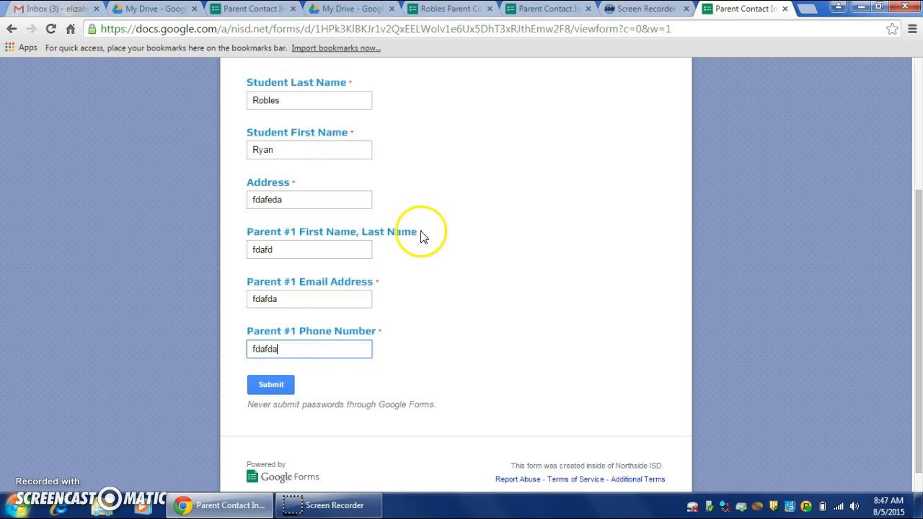
{"action": "scroll", "coordinate": [339, 350], "scroll_direction": "up", "scroll_amount": 2}
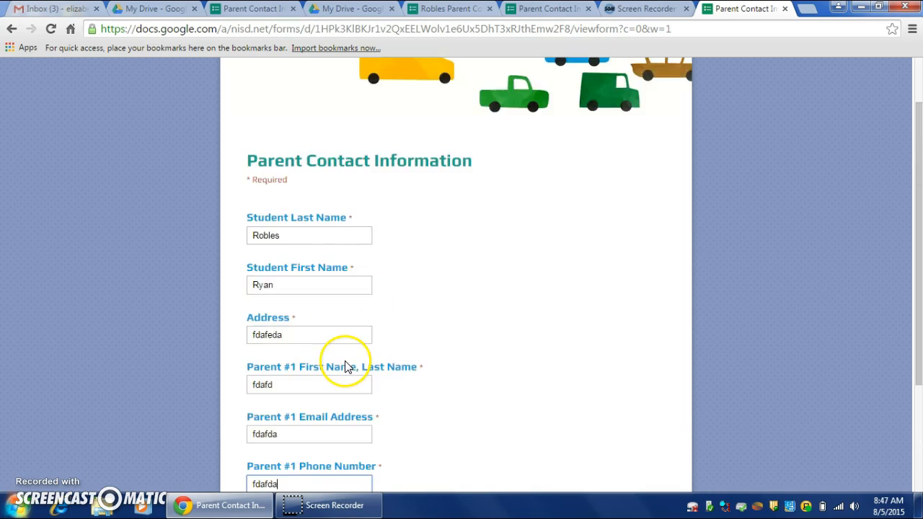
{"action": "scroll", "coordinate": [310, 412], "scroll_direction": "down", "scroll_amount": 1}
{"action": "left_click", "coordinate": [268, 454]}
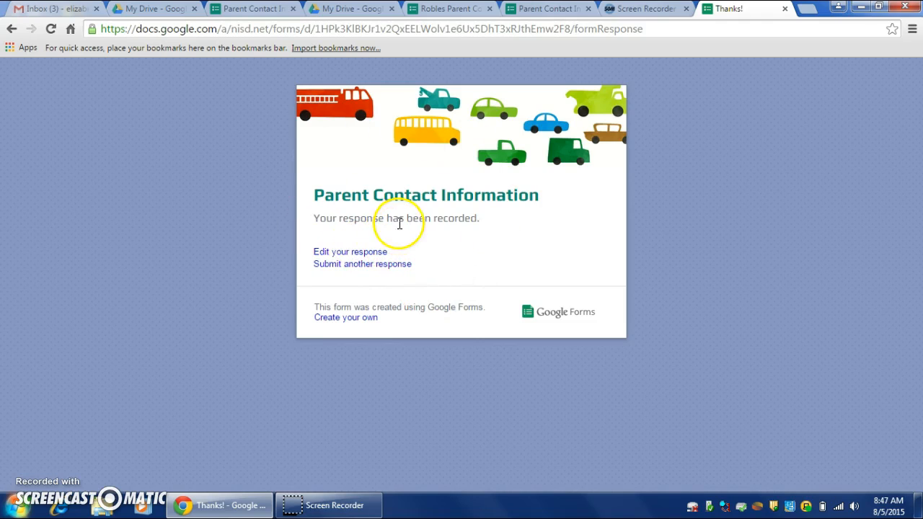
- Open the Parent Contact Information (Responses) spreadsheet from My Drive to check the submitted response, and close it
{"action": "left_click", "coordinate": [150, 10]}
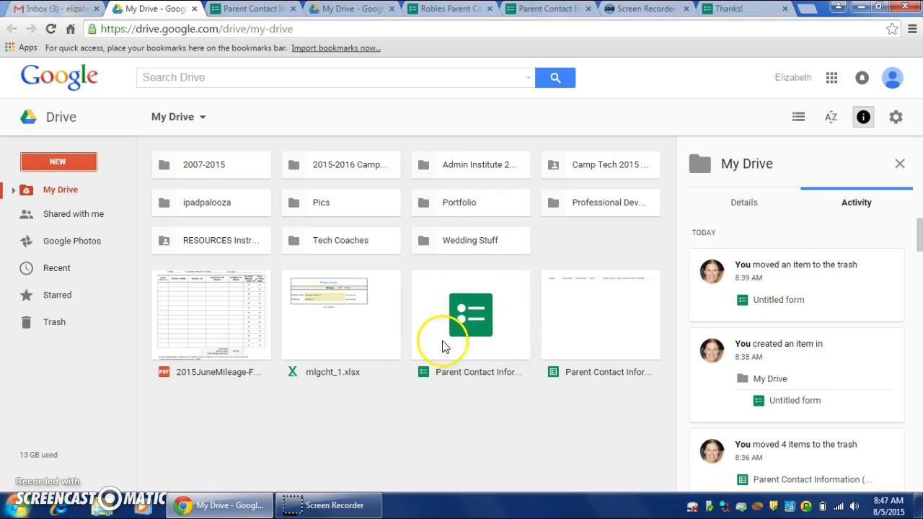
{"action": "left_click", "coordinate": [610, 373]}
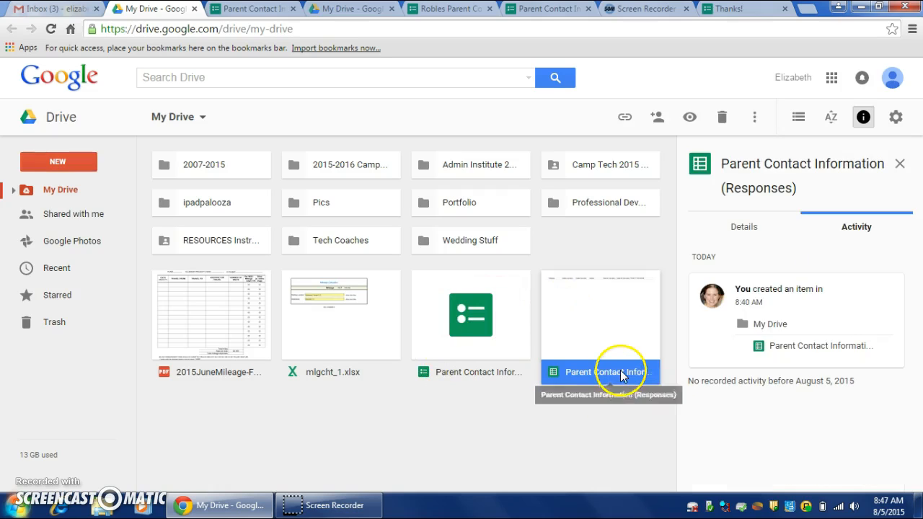
{"action": "left_click_drag", "start_coordinate": [622, 374], "coordinate": [630, 379]}
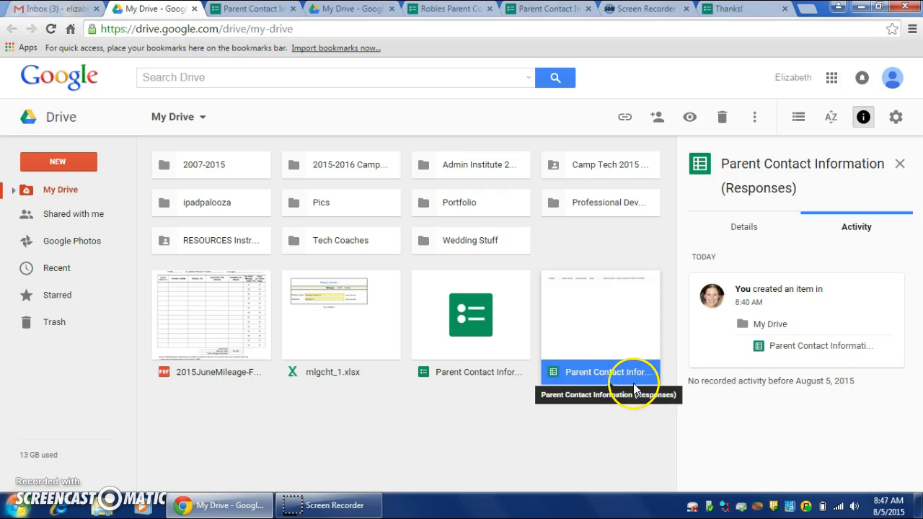
{"action": "double_click", "coordinate": [591, 324]}
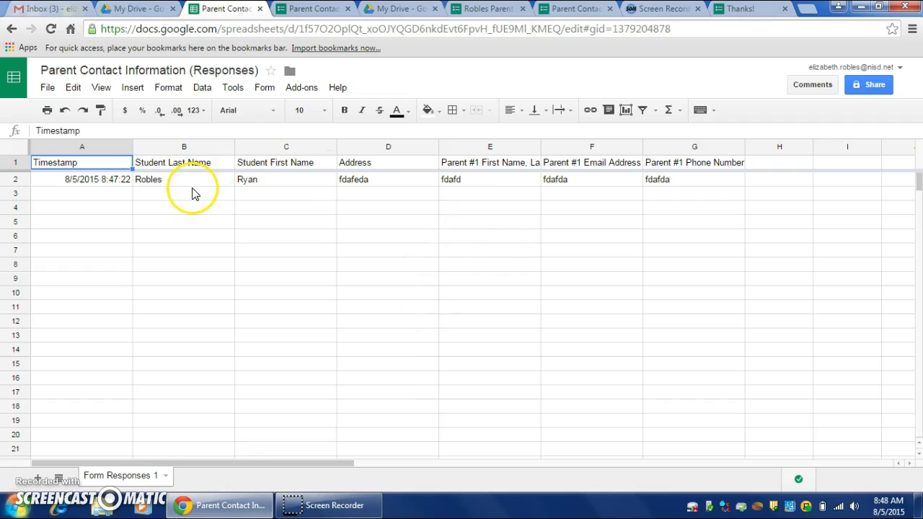
{"action": "left_click", "coordinate": [261, 9]}
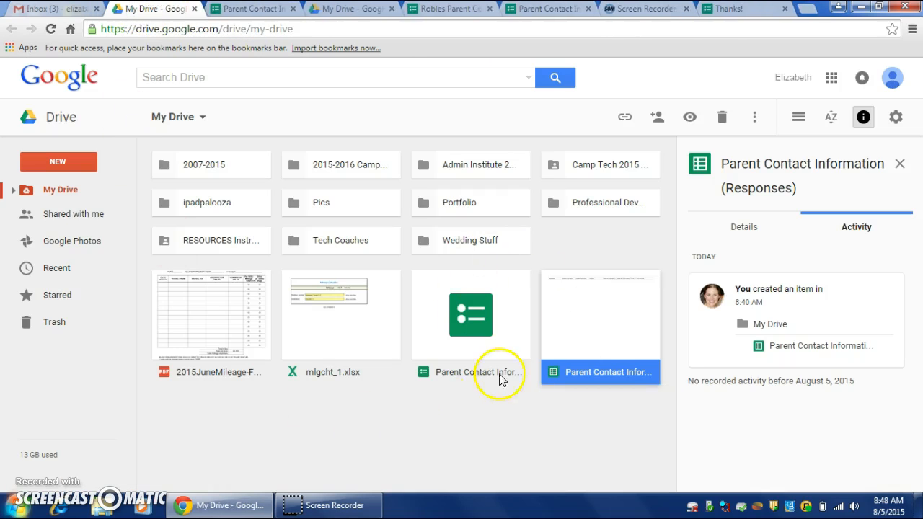
- Open the Parent Contact Information form from My Drive to view its editor, and close it
{"action": "left_click", "coordinate": [470, 323]}
{"action": "left_click", "coordinate": [479, 378]}
{"action": "double_click", "coordinate": [479, 375]}
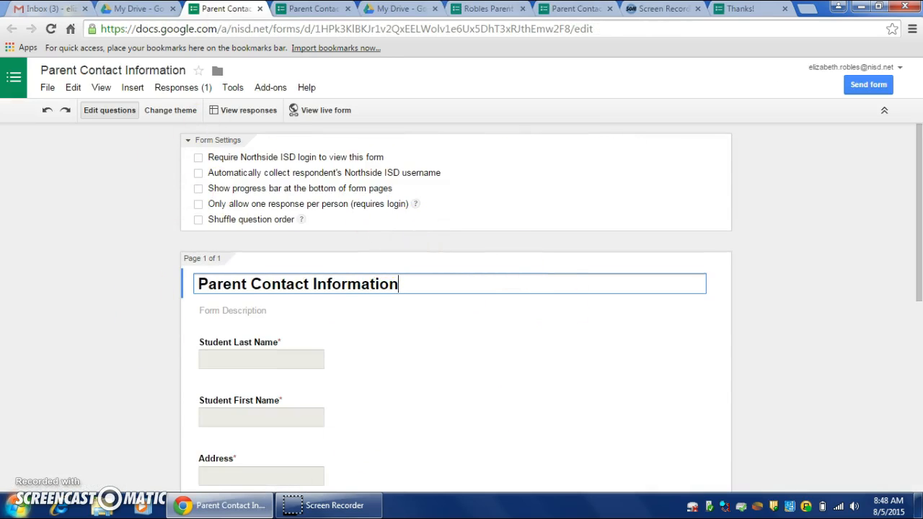
{"action": "left_click", "coordinate": [261, 9]}
- Select the Parent Contact Information (Responses) spreadsheet in My Drive
{"action": "left_click", "coordinate": [603, 343]}
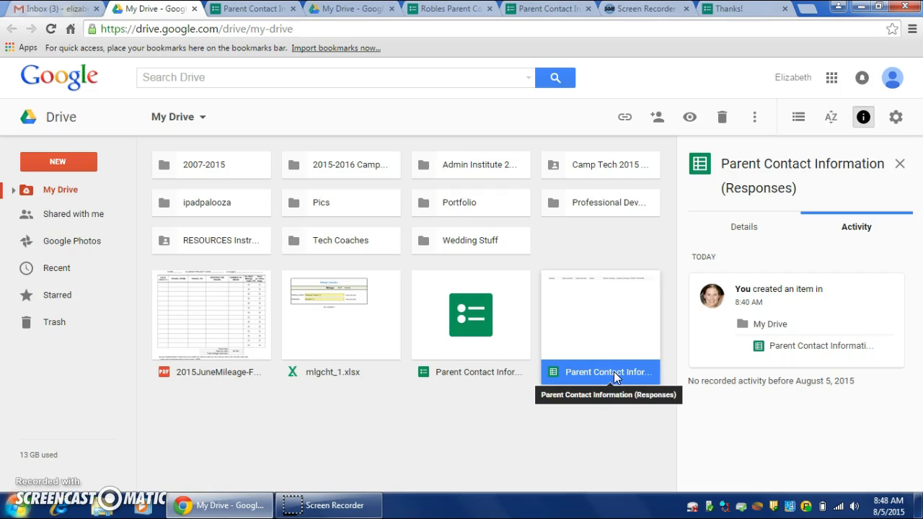
{"action": "left_click", "coordinate": [610, 352]}
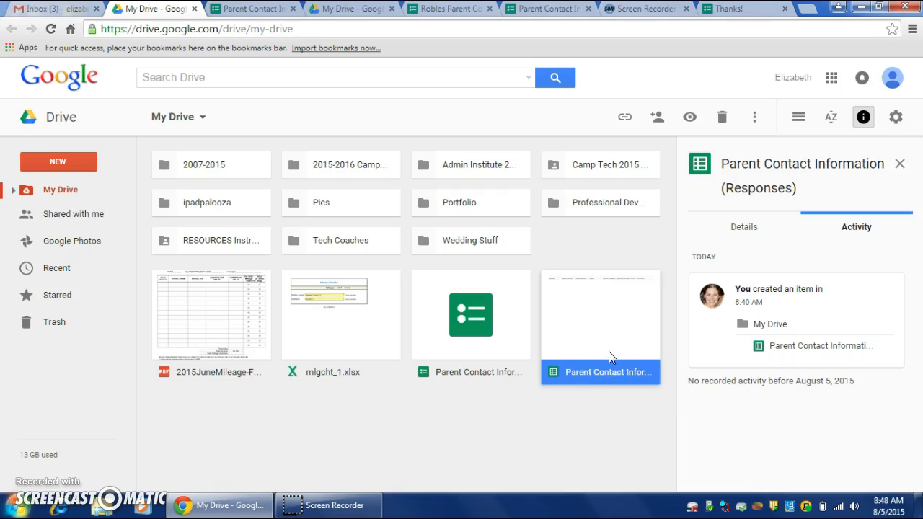
{"action": "left_click", "coordinate": [593, 359]}
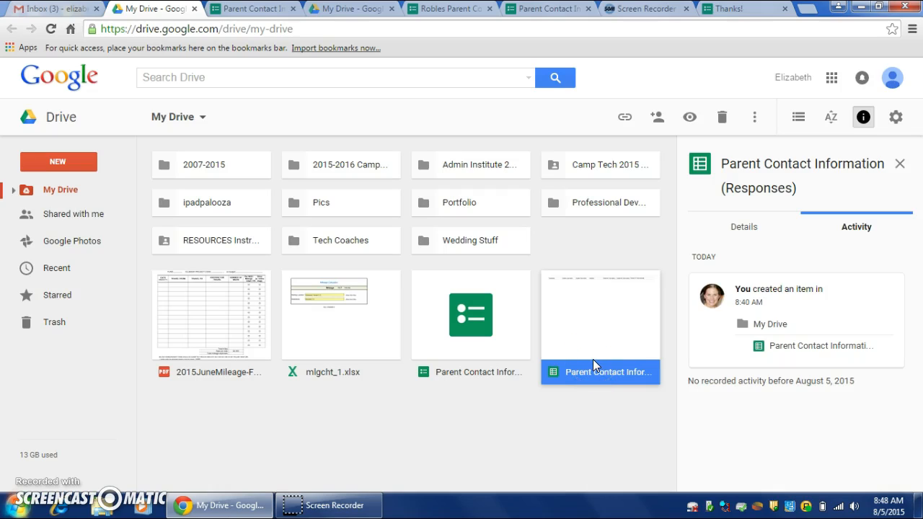